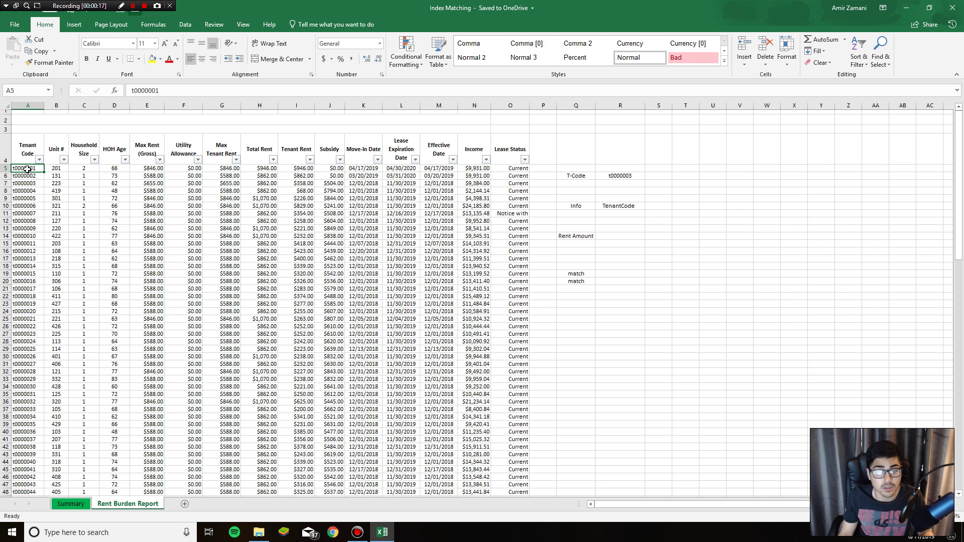
# Examine the Tenant Code column and the first tenant rows across to Lease Status
pyautogui.moveTo(24, 169); pyautogui.dragTo(31, 379)
pyautogui.click(31, 169)
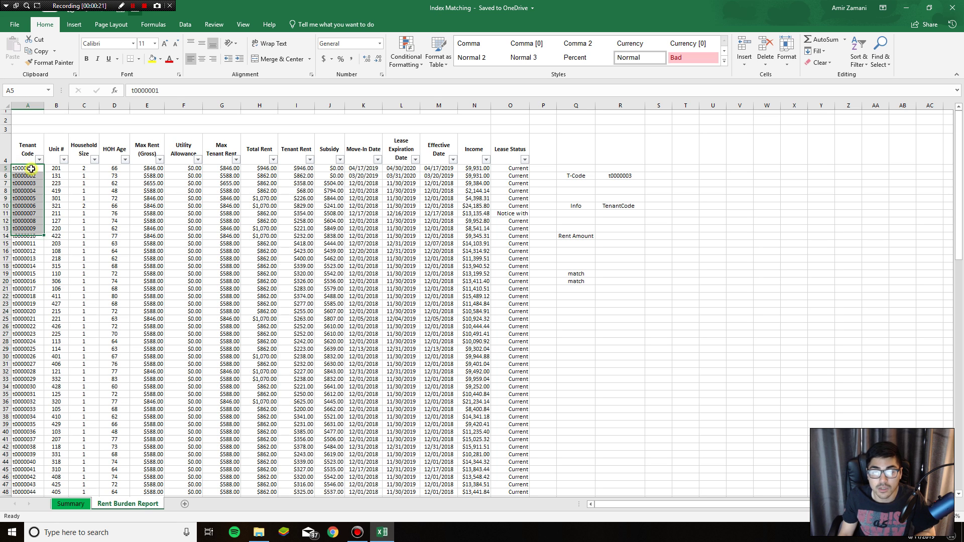
pyautogui.press('Down')
pyautogui.press('Down')
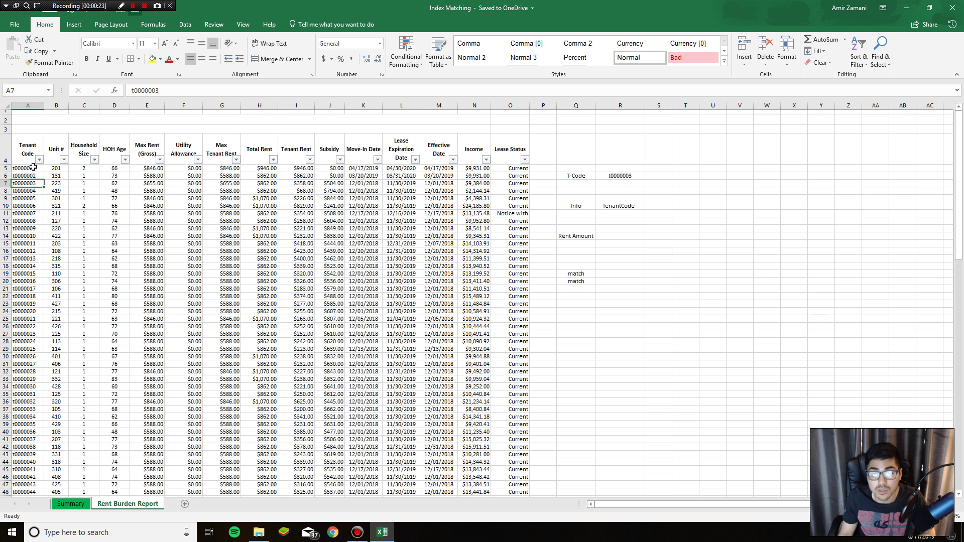
pyautogui.moveTo(25, 167); pyautogui.dragTo(515, 188)
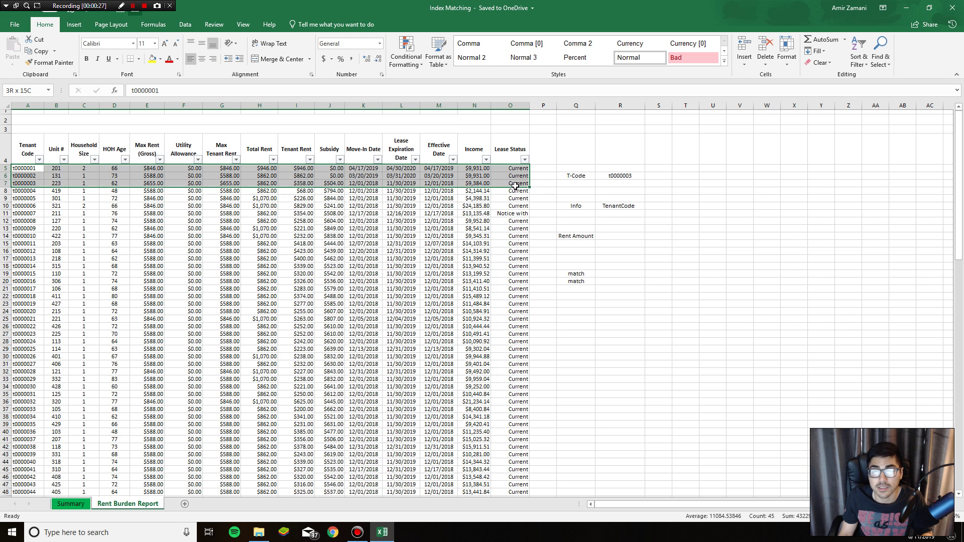
pyautogui.click(628, 190)
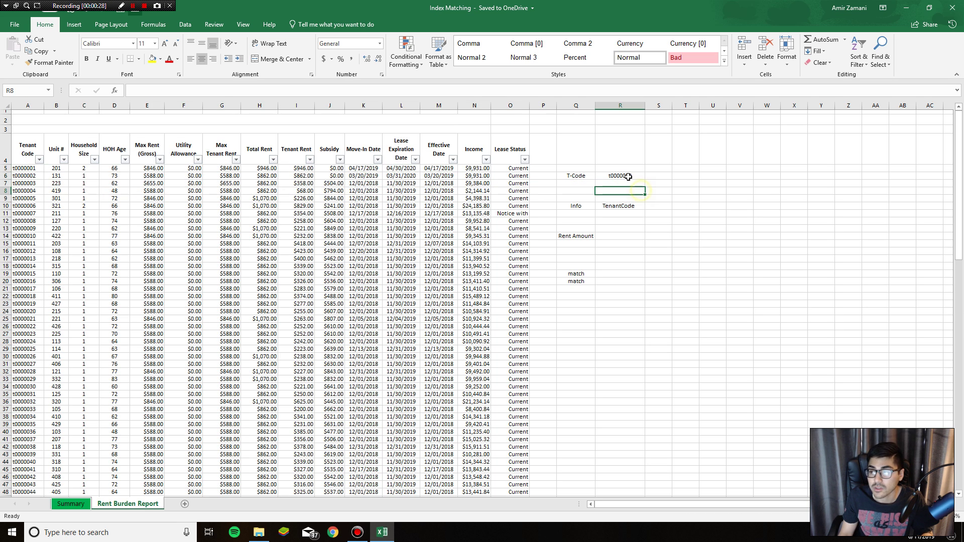
# Trace the tenant in row 9 across to the Max Tenant Rent and Move-In Date columns
pyautogui.click(35, 197)
pyautogui.keyDown('ctrl'); pyautogui.click(219, 150); pyautogui.keyUp('ctrl')
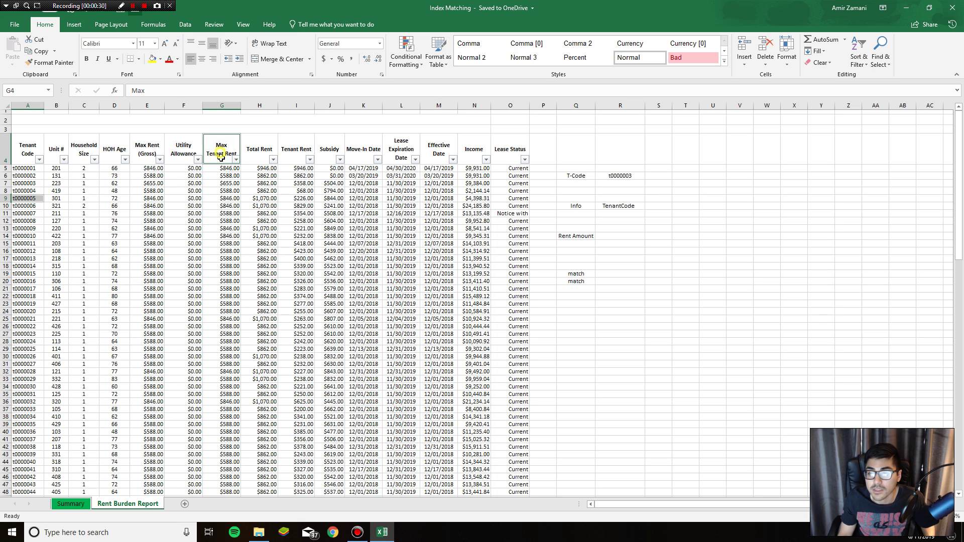
pyautogui.keyDown('ctrl'); pyautogui.click(229, 200); pyautogui.keyUp('ctrl')
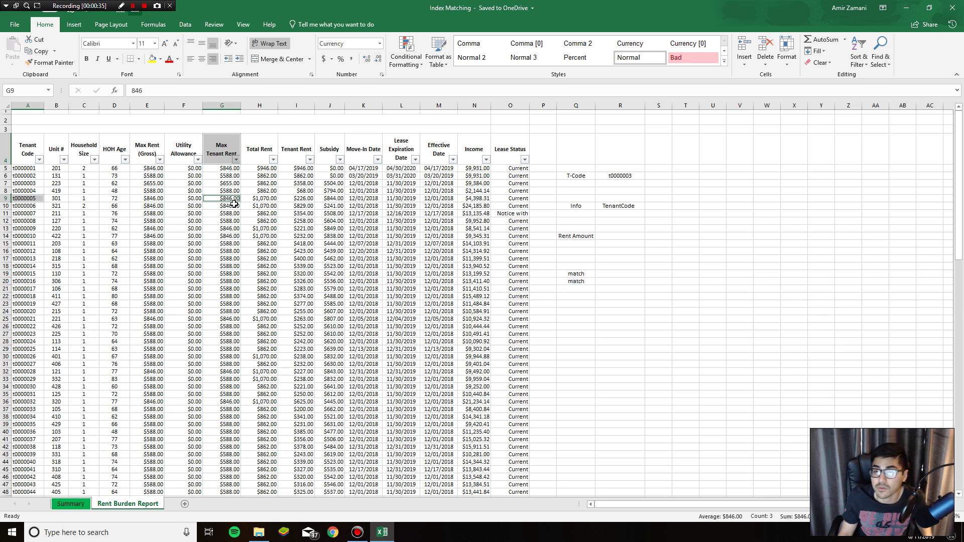
pyautogui.click(30, 199)
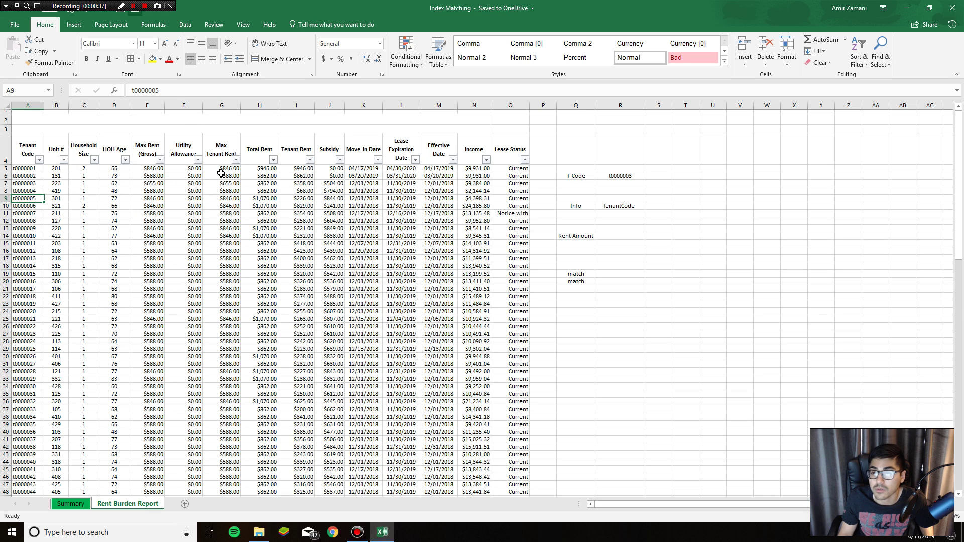
pyautogui.keyDown('ctrl'); pyautogui.click(366, 198); pyautogui.keyUp('ctrl')
pyautogui.moveTo(366, 161); pyautogui.dragTo(374, 200)
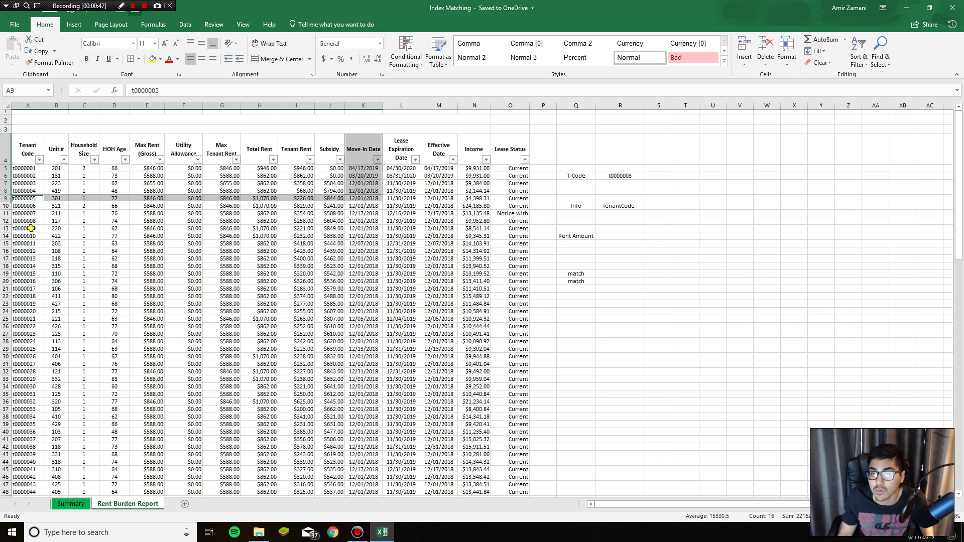
pyautogui.click(32, 229)
# Review the choices offered by the T-Code and Info drop-down cells, and check the Rent Amount label
pyautogui.click(568, 220)
pyautogui.click(620, 175)
pyautogui.click(649, 176)
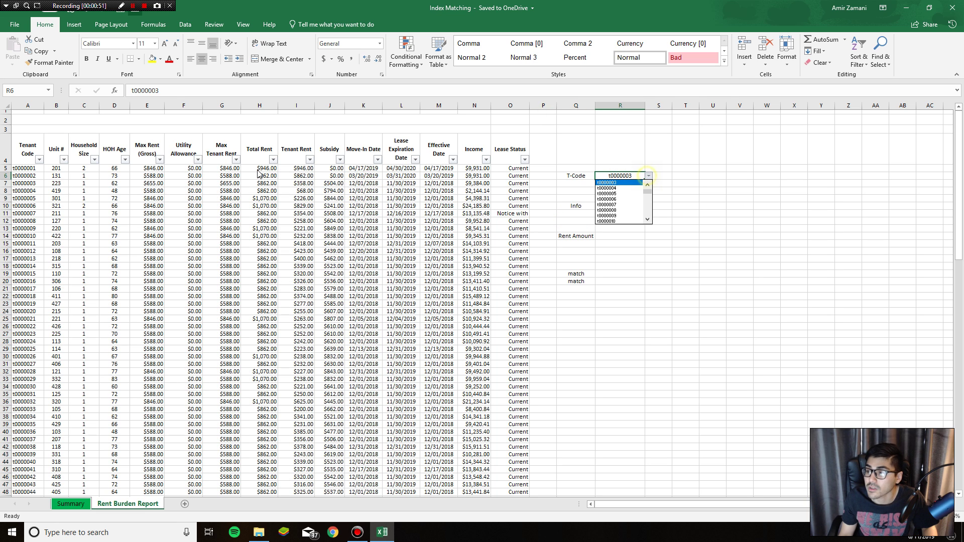
pyautogui.click(621, 206)
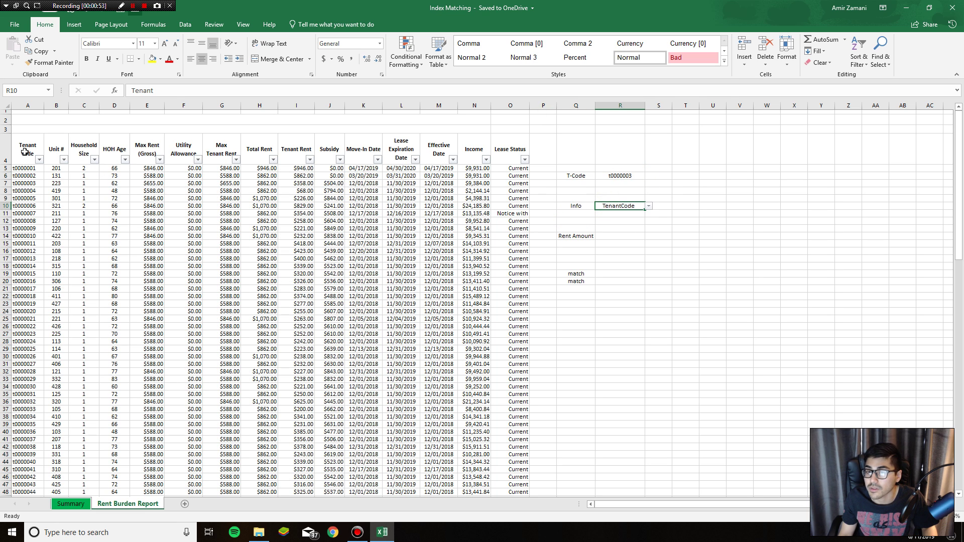
pyautogui.click(649, 206)
pyautogui.press('Escape')
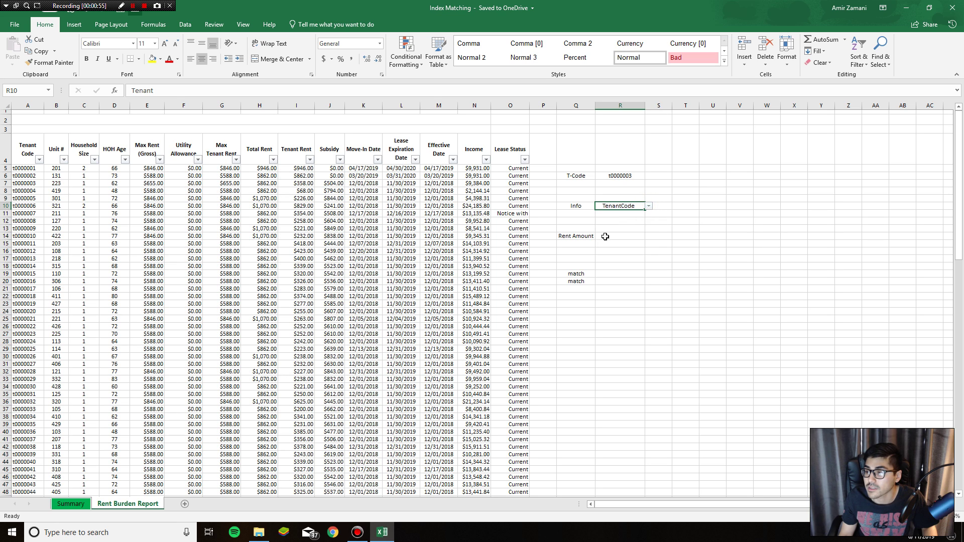
pyautogui.click(589, 236)
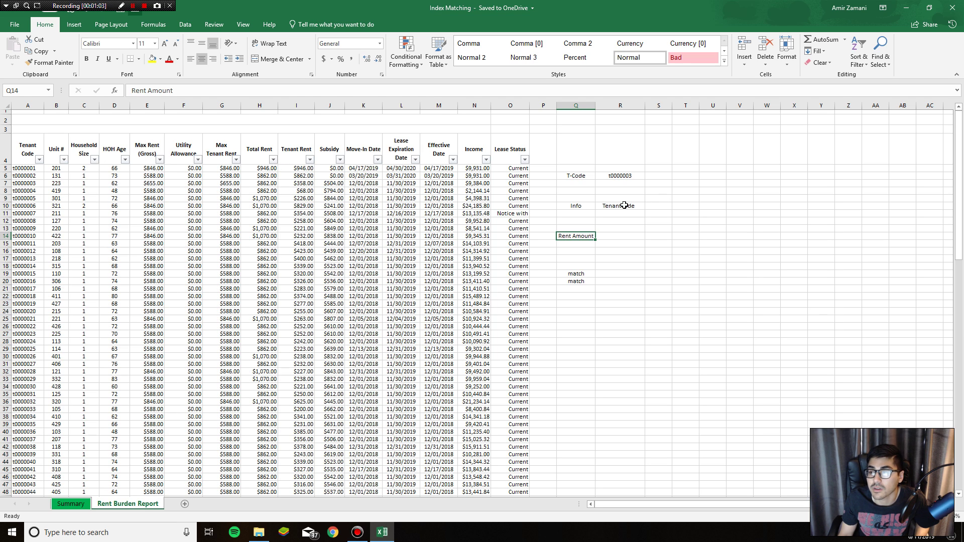
# Set the Info selection in R10 to Max Rent (Gross)
pyautogui.click(151, 155)
pyautogui.click(637, 205)
pyautogui.click(648, 205)
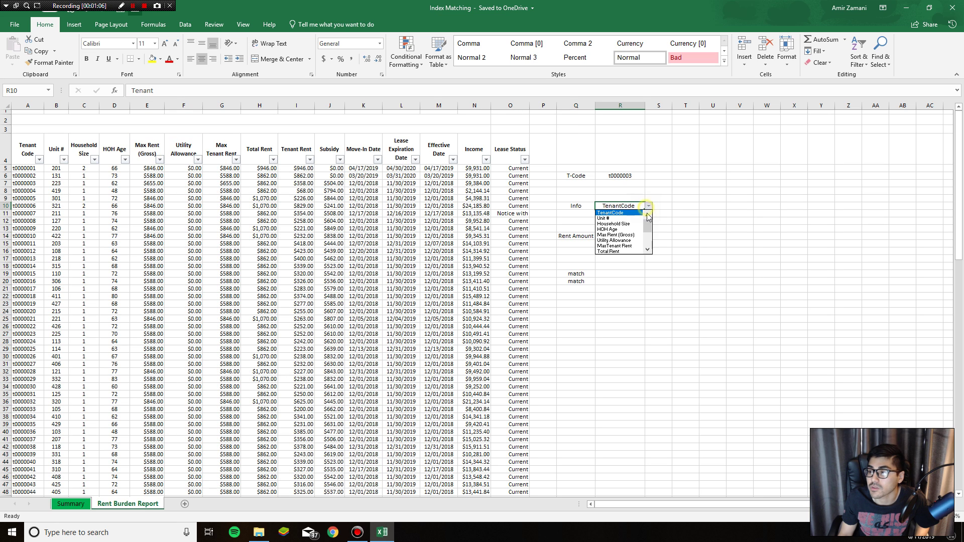
pyautogui.click(615, 234)
# Start an INDEX formula in R14 over columns A:O, with MATCH(R6,A:A,0) as the row number
pyautogui.click(615, 234)
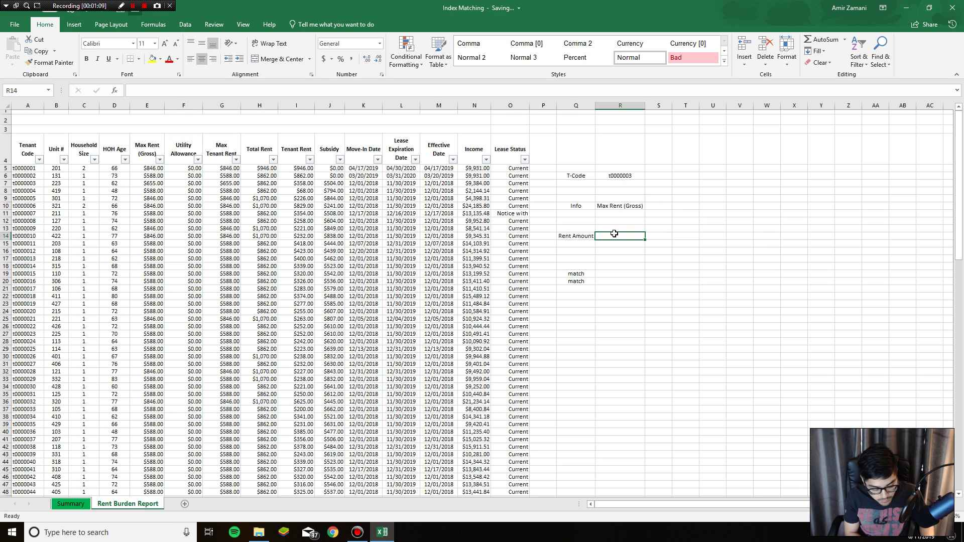
pyautogui.write('=index(')
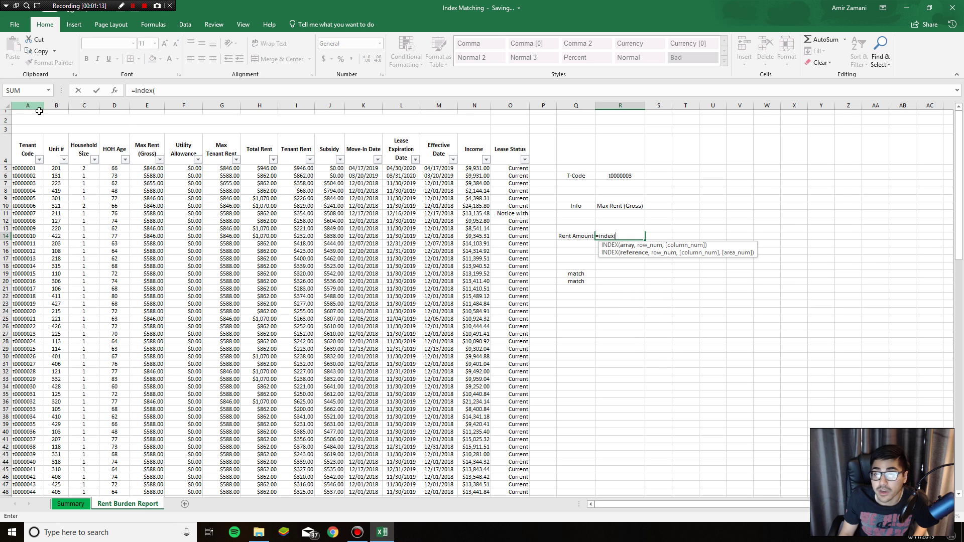
pyautogui.moveTo(28, 107); pyautogui.dragTo(512, 116)
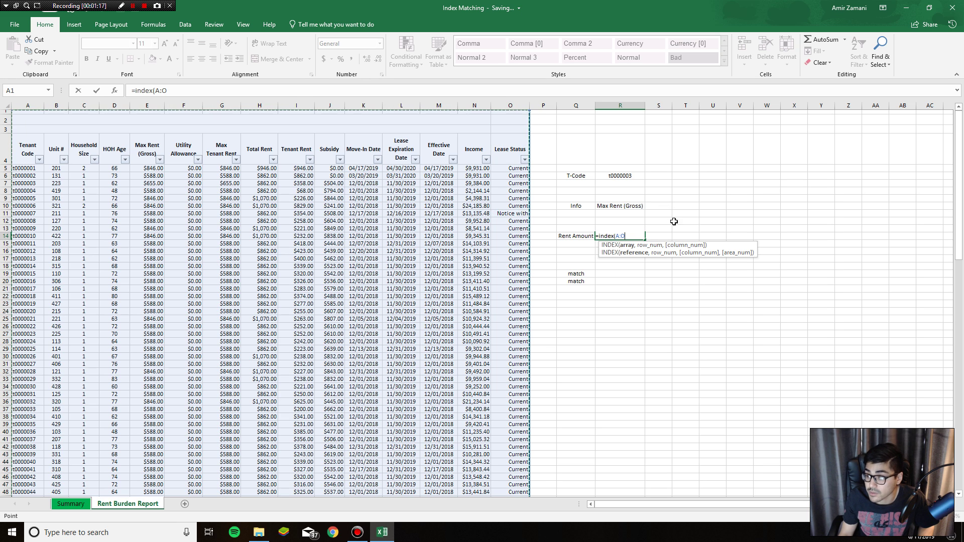
pyautogui.write(',')
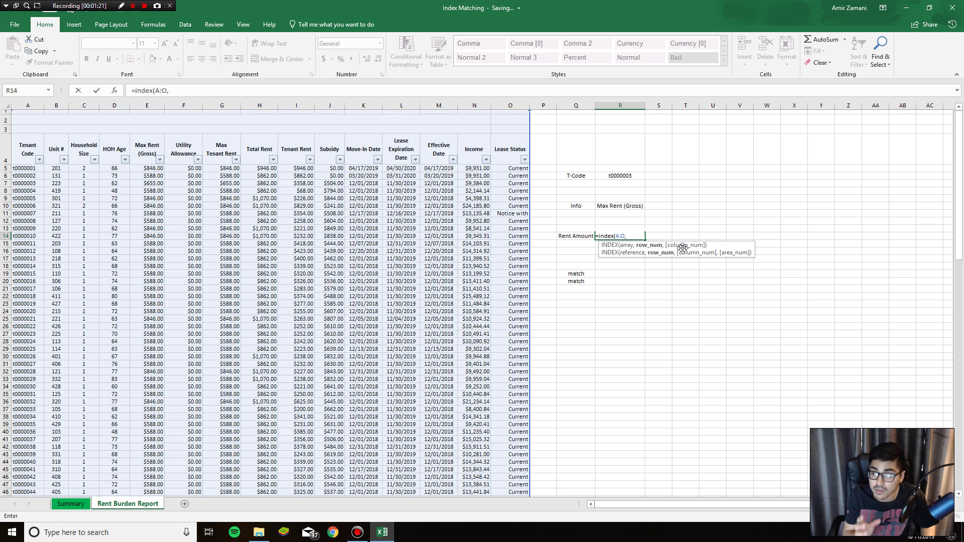
pyautogui.write('match(')
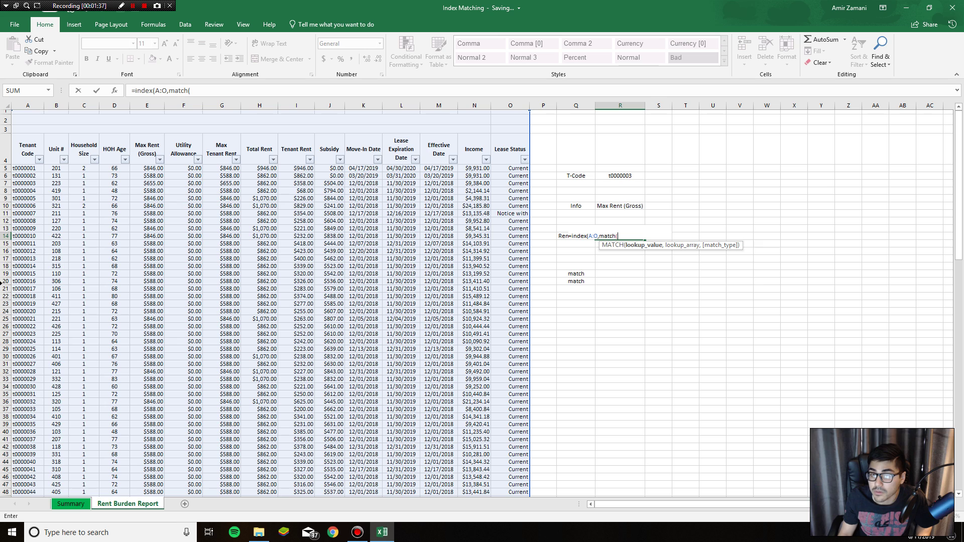
pyautogui.click(630, 176)
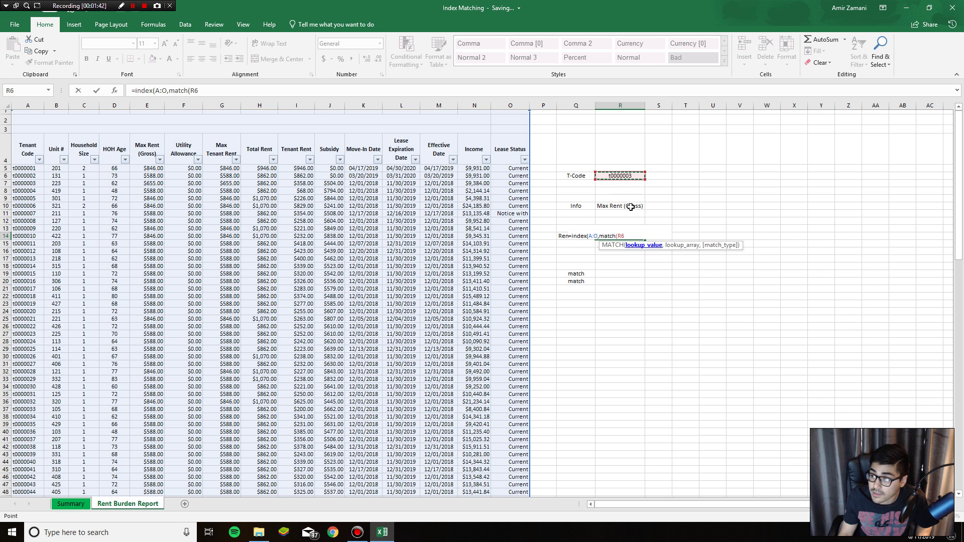
pyautogui.write(',')
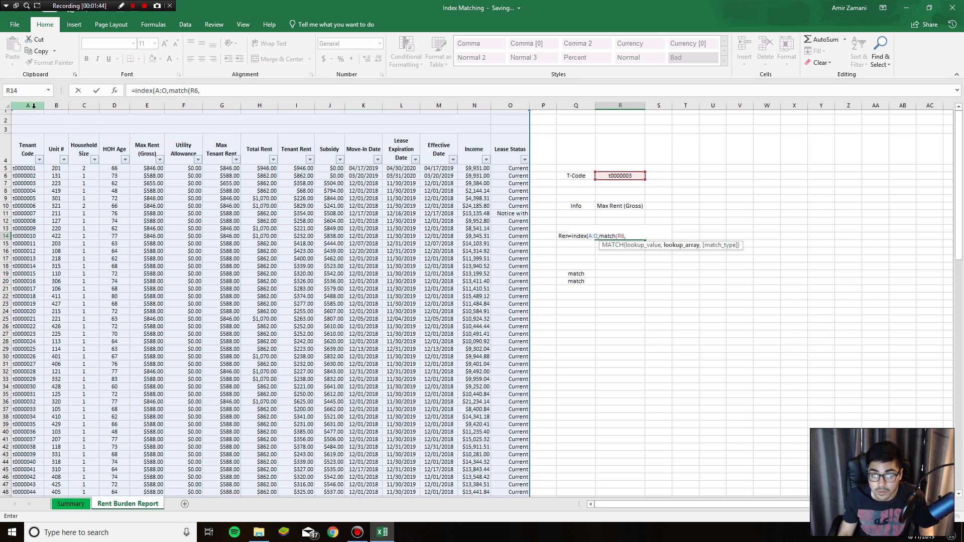
pyautogui.write('a:a')
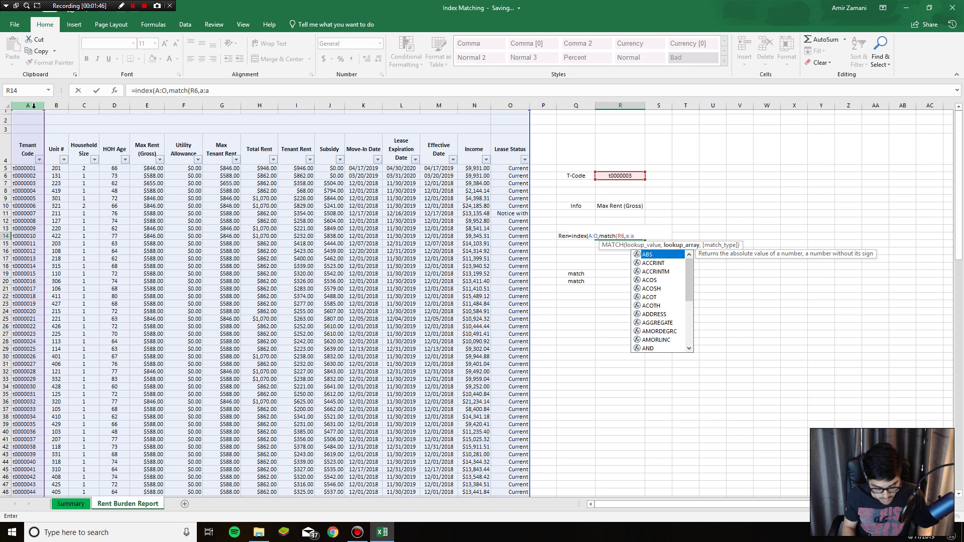
pyautogui.write(',0')
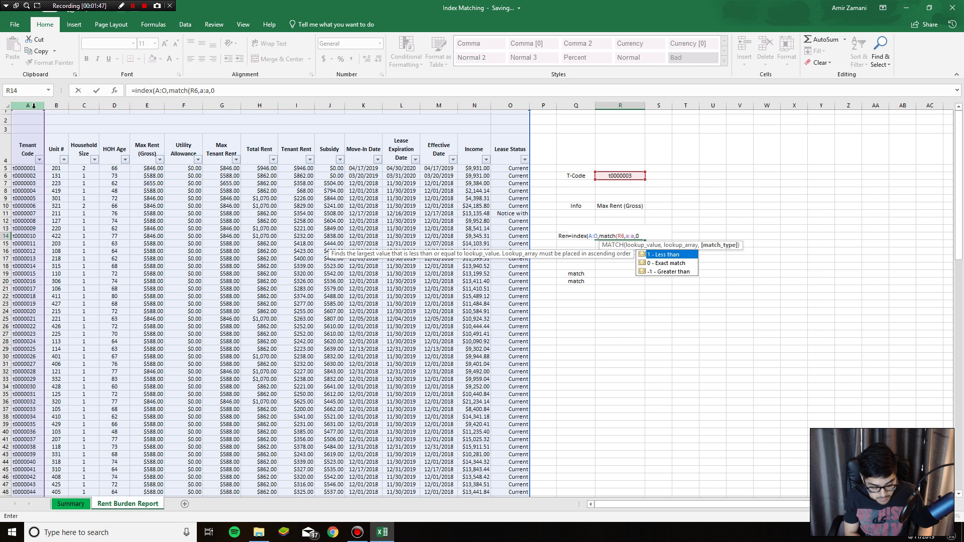
pyautogui.write('),')
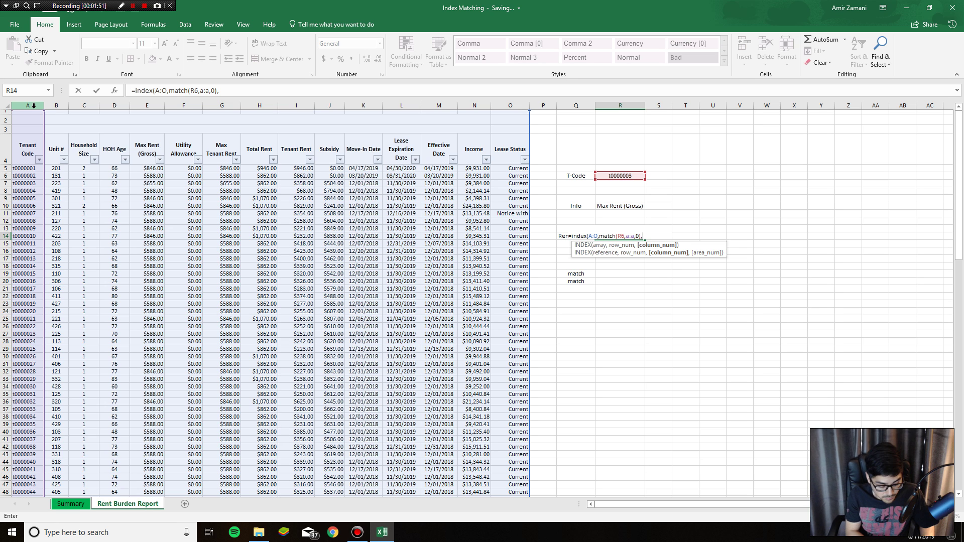
# Complete the R14 formula with MATCH(R10,4:4,0) as the column number and accept the corrected closing parenthesis
pyautogui.write('match(')
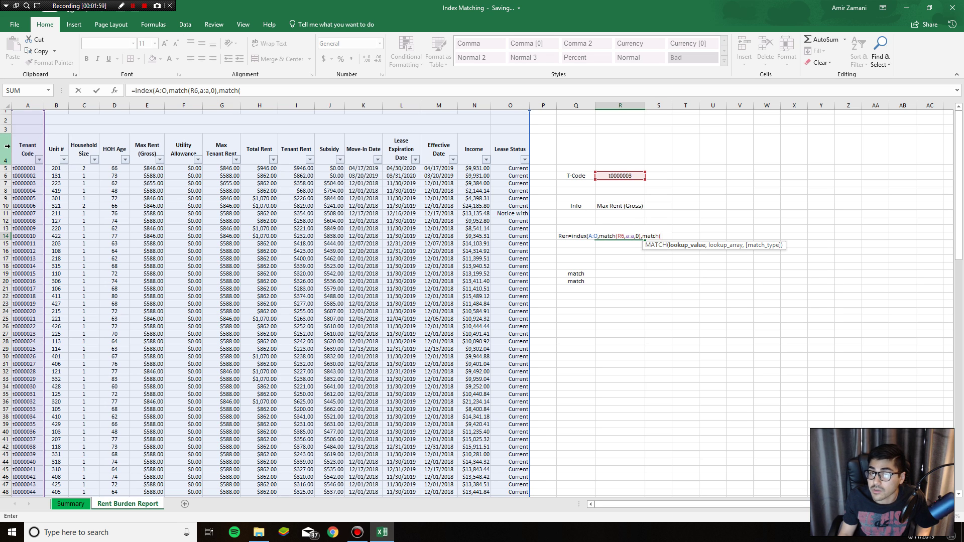
pyautogui.click(619, 211)
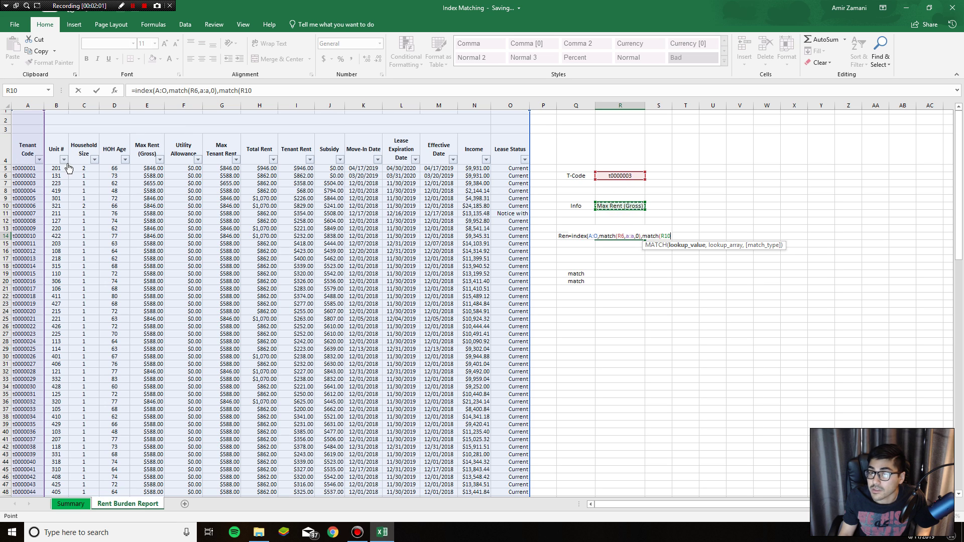
pyautogui.write(',')
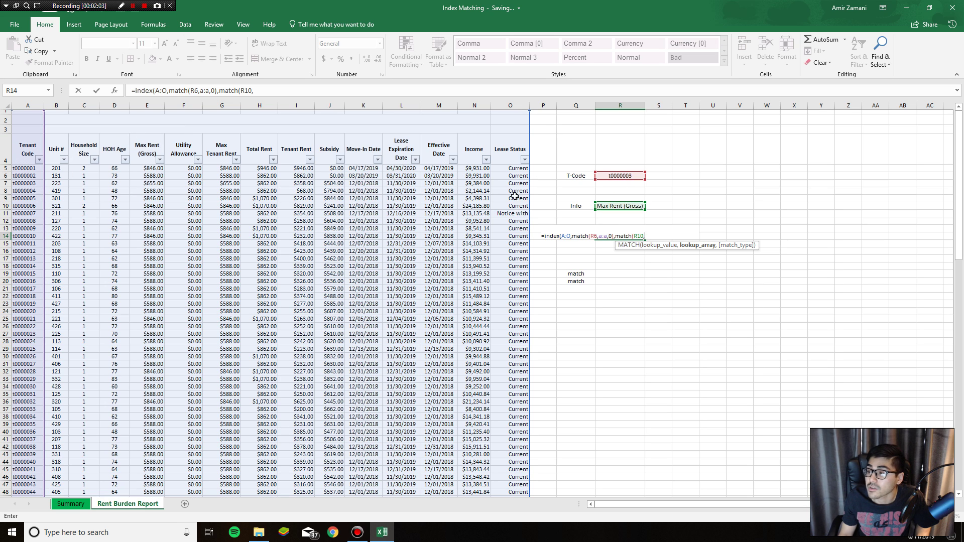
pyautogui.click(5, 149)
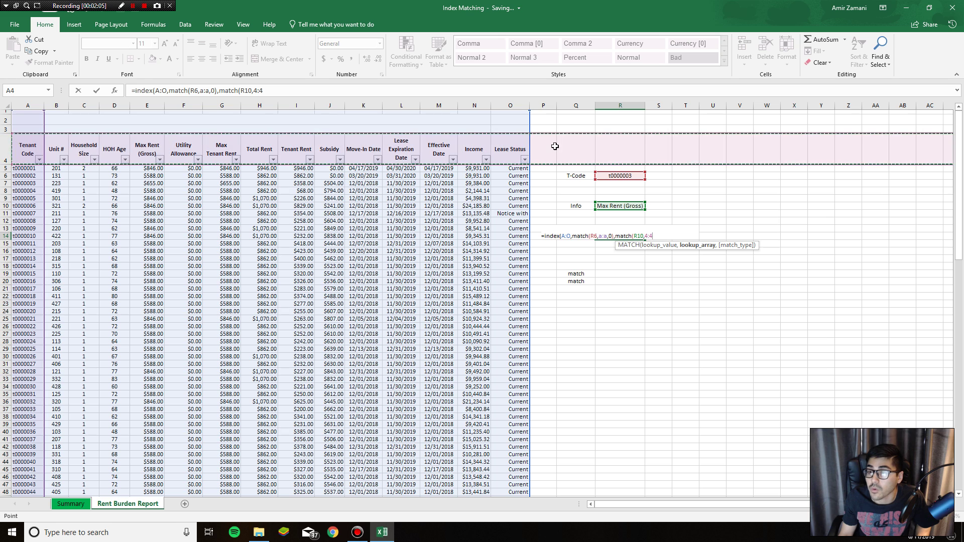
pyautogui.write(',0')
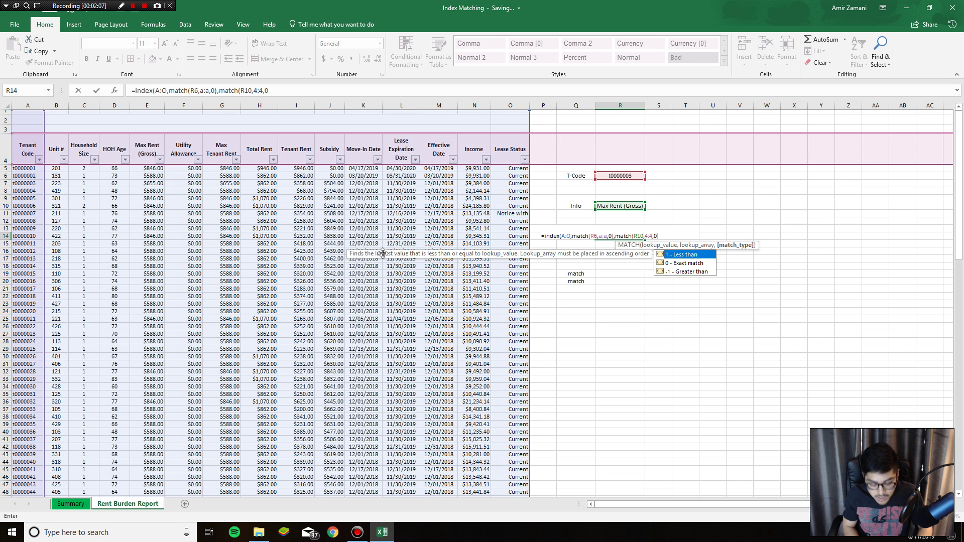
pyautogui.press('Return')
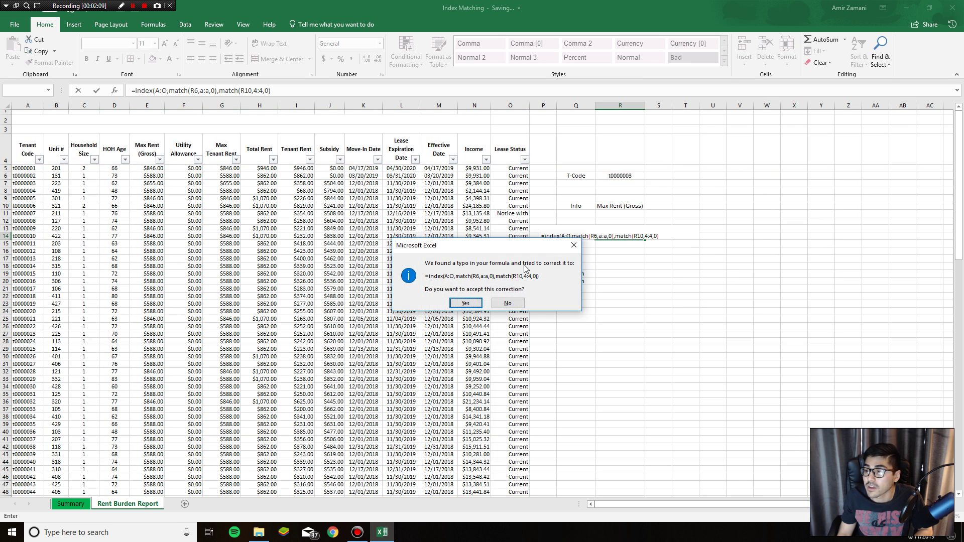
pyautogui.press('Return')
# Check the R14 formula against the table by tracing the selected tenant's row to the Max Rent (Gross) column
pyautogui.click(620, 237)
pyautogui.doubleClick(623, 236)
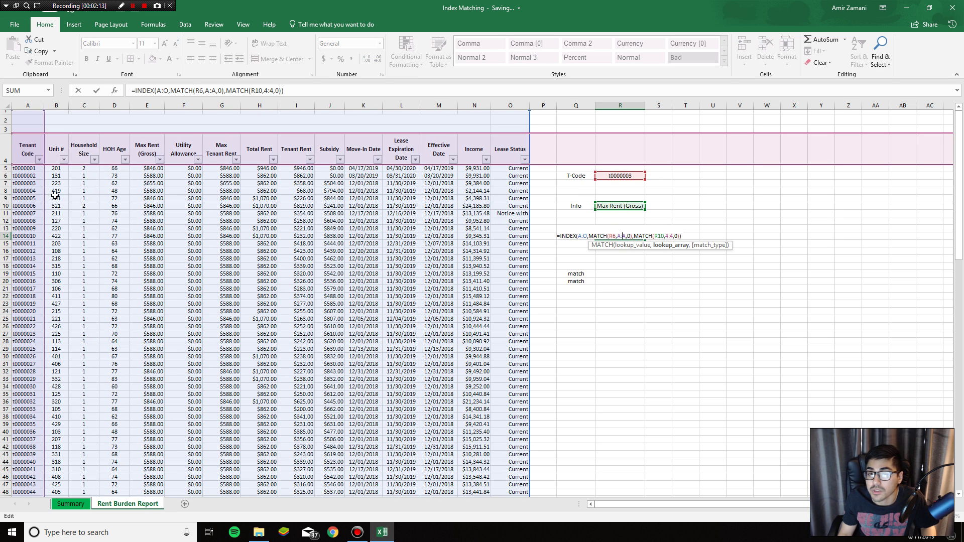
pyautogui.moveTo(38, 181); pyautogui.dragTo(155, 184)
pyautogui.moveTo(148, 150); pyautogui.dragTo(148, 184)
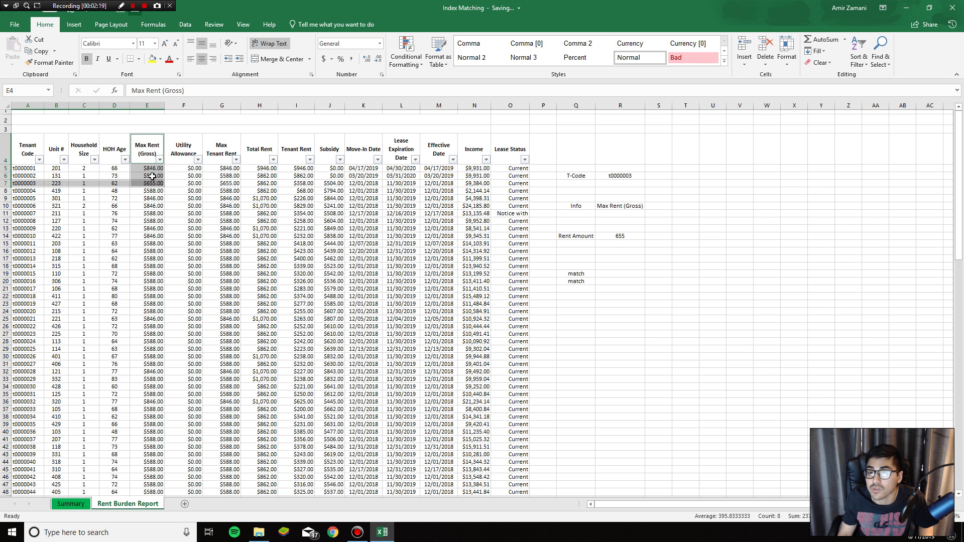
# Set the Info selection in R10 to HOH Age and compare the R14 result with the selected tenant's row
pyautogui.click(626, 205)
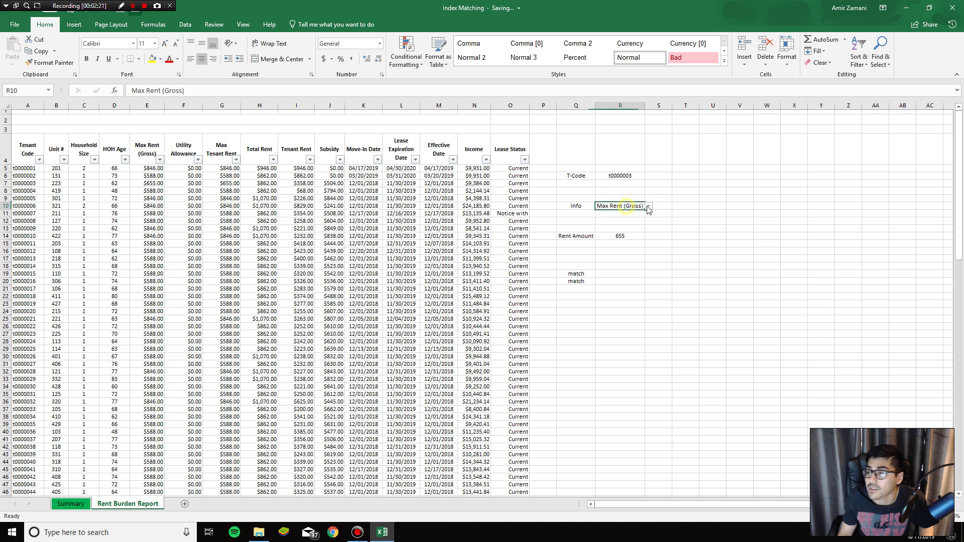
pyautogui.click(649, 206)
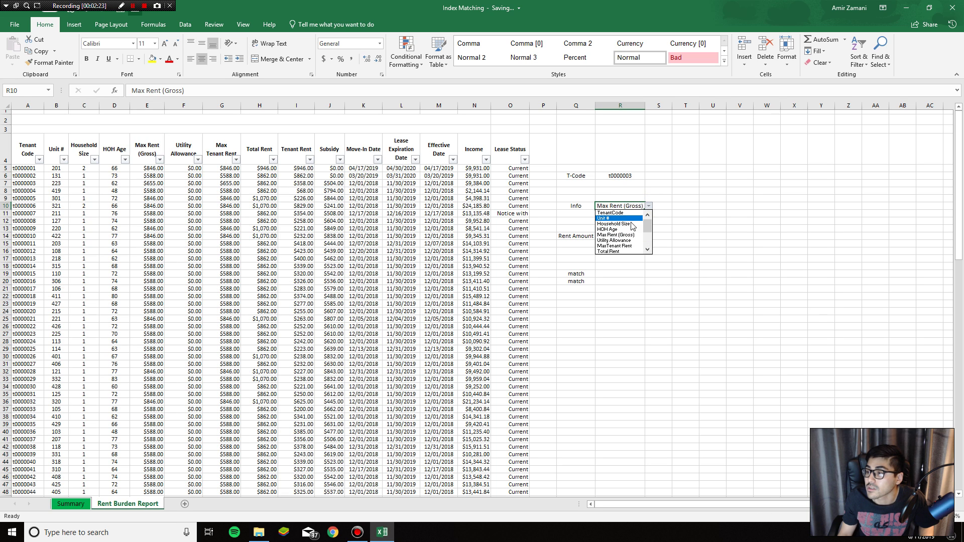
pyautogui.click(615, 229)
pyautogui.click(623, 236)
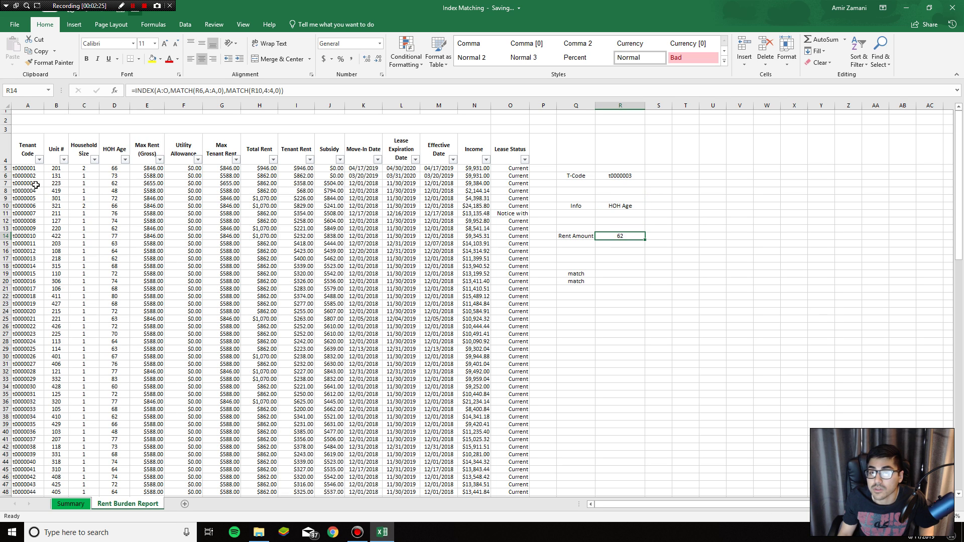
pyautogui.moveTo(36, 185); pyautogui.dragTo(115, 183)
# Copy MATCH(R6,A:A,0) out of the R14 formula and enter it in R19 as =MATCH(R6,A:A,0)
pyautogui.click(609, 275)
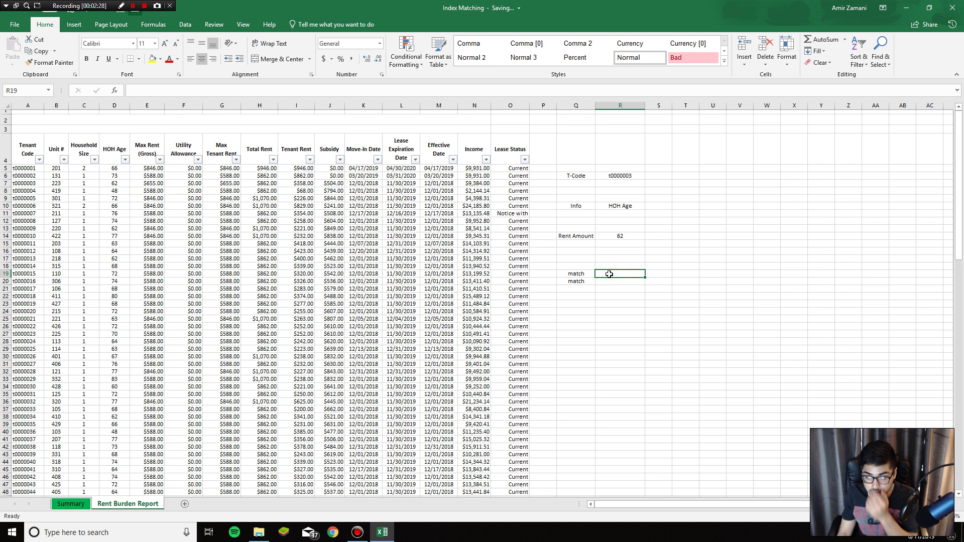
pyautogui.click(620, 237)
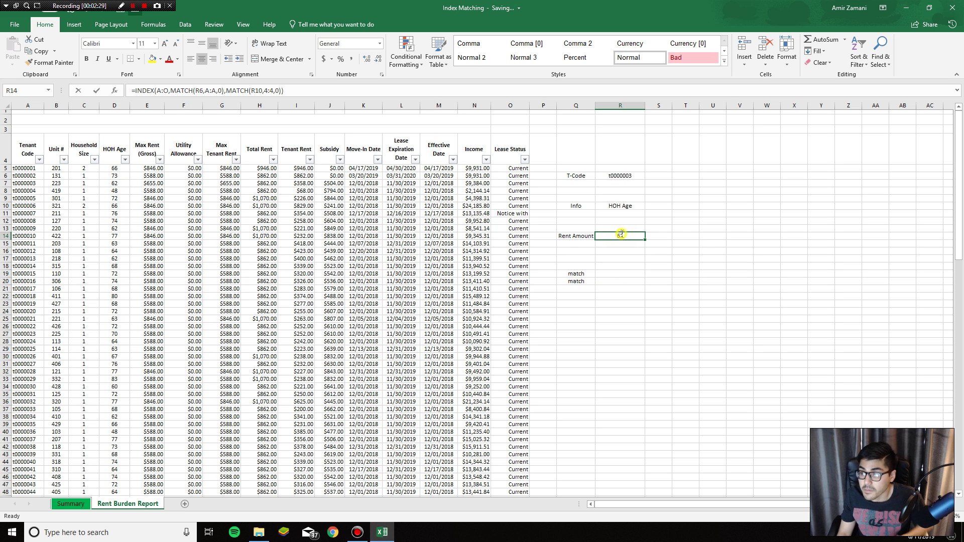
pyautogui.doubleClick(621, 234)
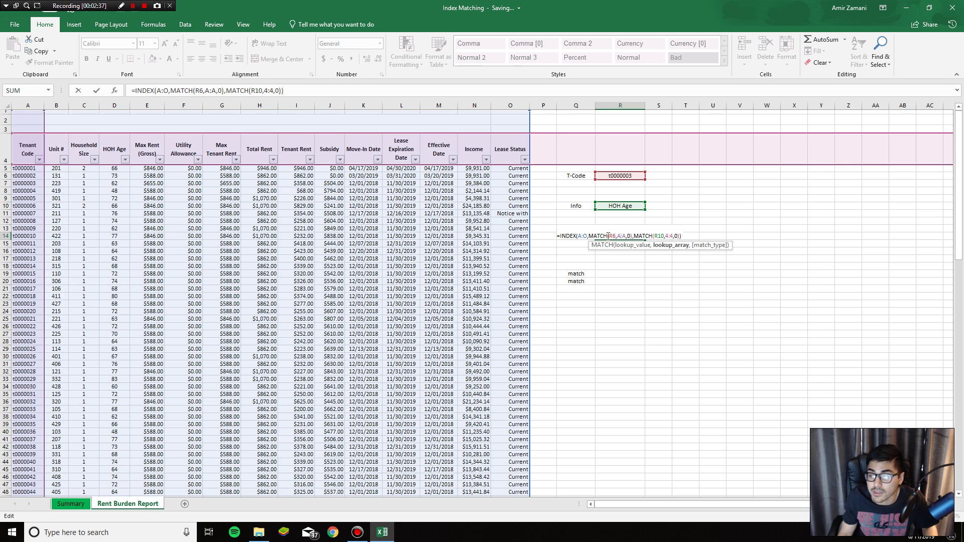
pyautogui.moveTo(225, 91); pyautogui.dragTo(170, 91)
pyautogui.hotkey('ctrl', 'c')
pyautogui.press('Escape')
pyautogui.click(601, 274)
pyautogui.click(347, 93)
pyautogui.hotkey('ctrl', 'v')
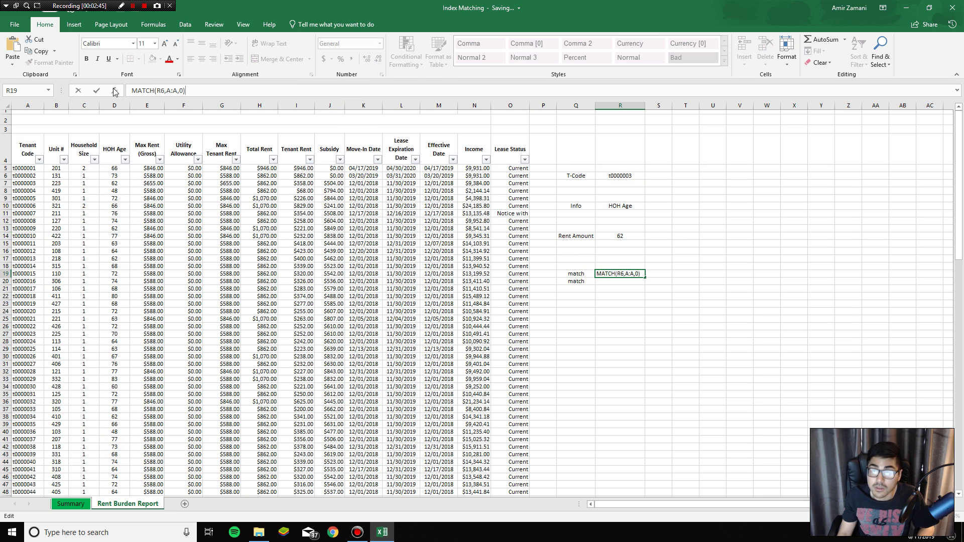
pyautogui.click(134, 91)
pyautogui.write('=')
pyautogui.press('Return')
# Examine the lookup value and lookup column referenced by the MATCH formula in R19
pyautogui.click(631, 273)
pyautogui.doubleClick(631, 273)
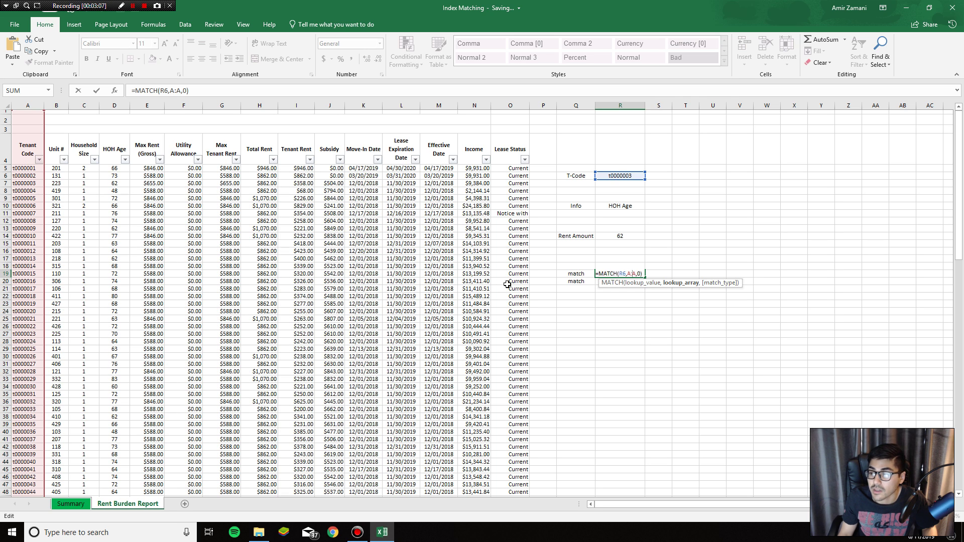
pyautogui.press('Return')
# Copy the column-number MATCH from the R14 formula and enter it in R20 as =MATCH(R10,4:4,0)
pyautogui.click(622, 234)
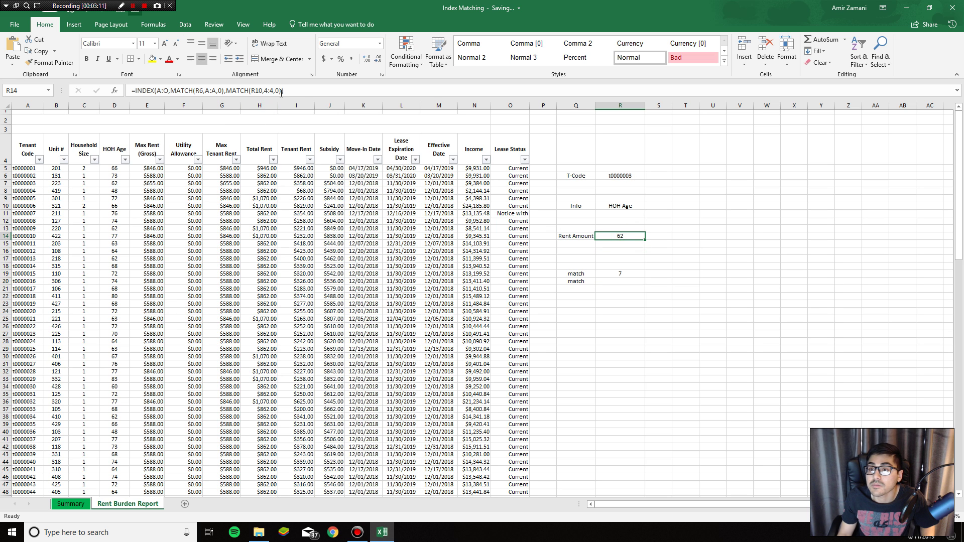
pyautogui.click(281, 93)
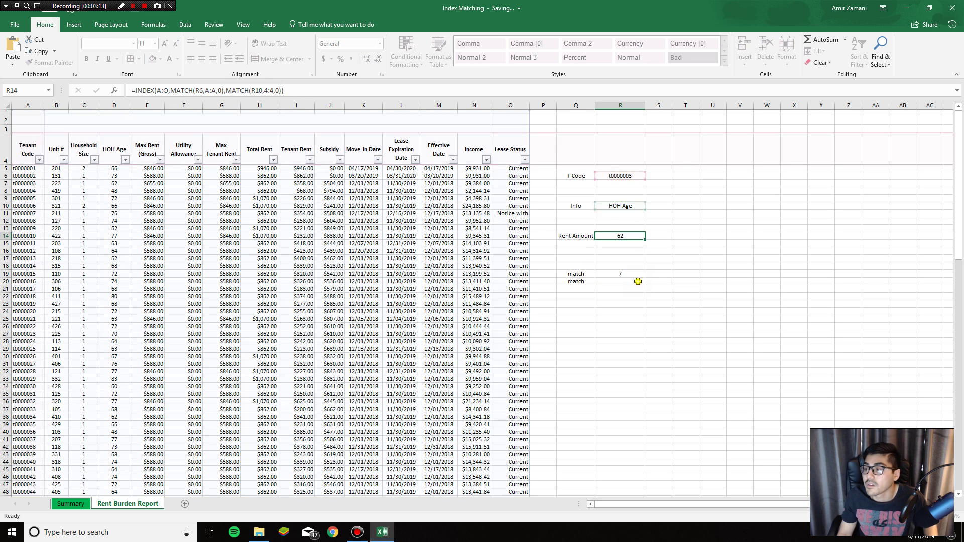
pyautogui.press('Escape')
pyautogui.click(638, 282)
pyautogui.hotkey('ctrl', 'v')
pyautogui.click(131, 91)
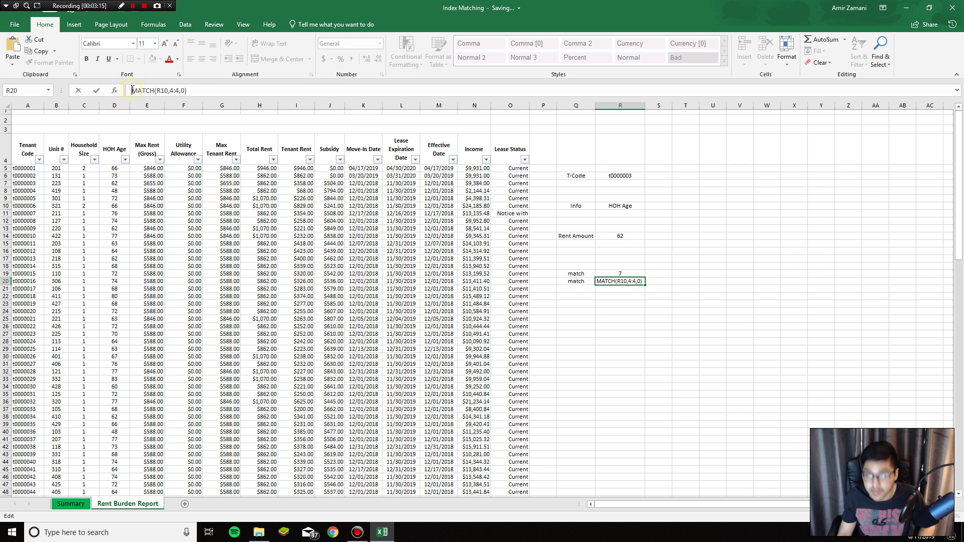
pyautogui.write('=')
pyautogui.press('Return')
# Compare the standalone matches in R19 and R20 with the row and column arguments of the R14 INDEX formula
pyautogui.press('Up')
pyautogui.press('F2')
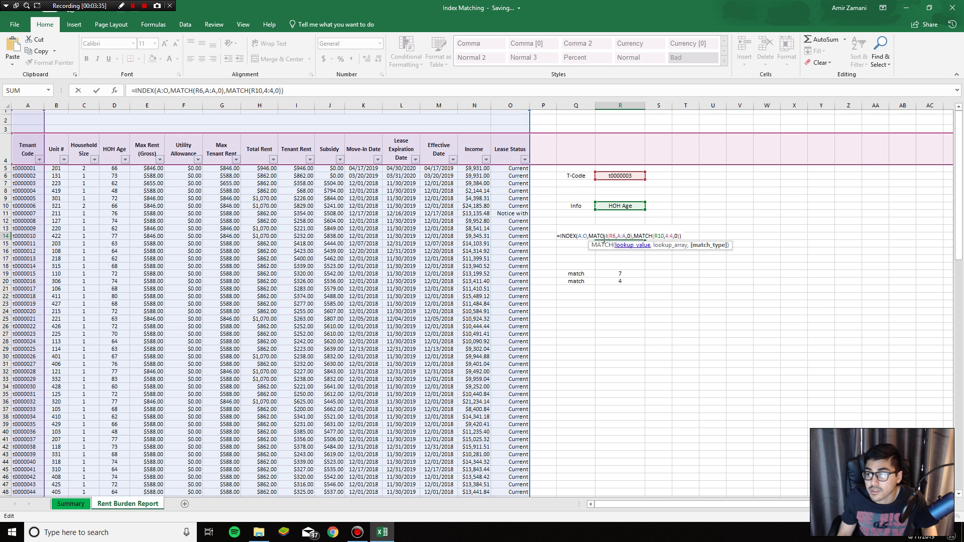
pyautogui.moveTo(589, 237); pyautogui.dragTo(632, 238)
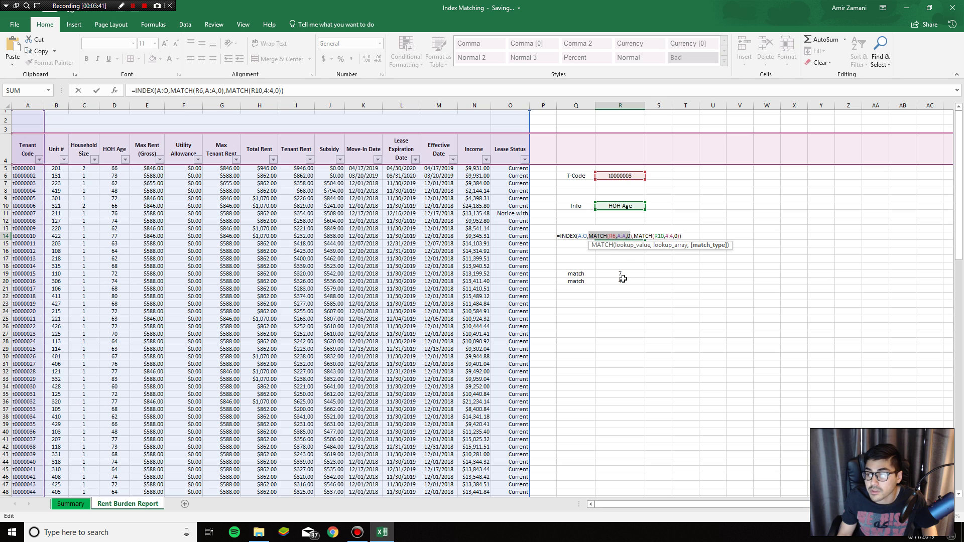
pyautogui.click(577, 237)
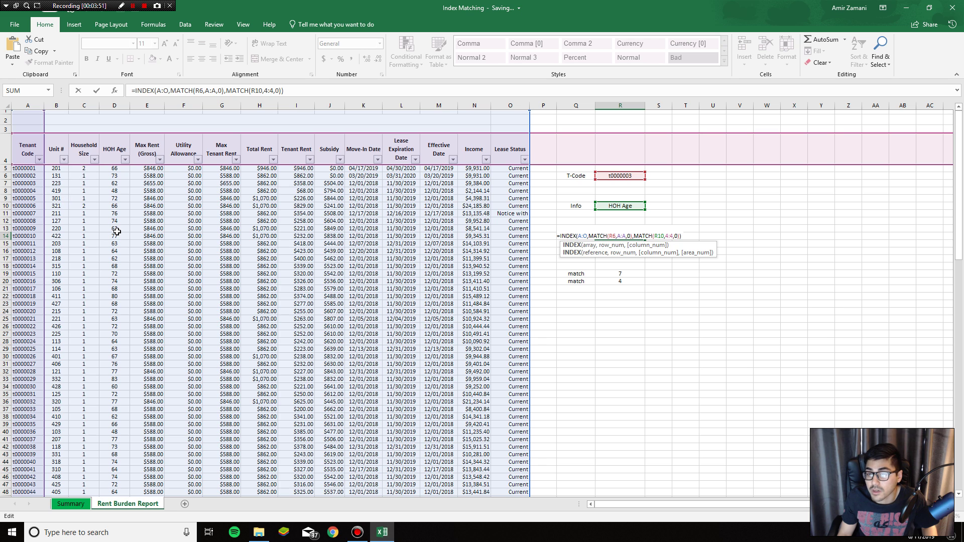
pyautogui.press('Escape')
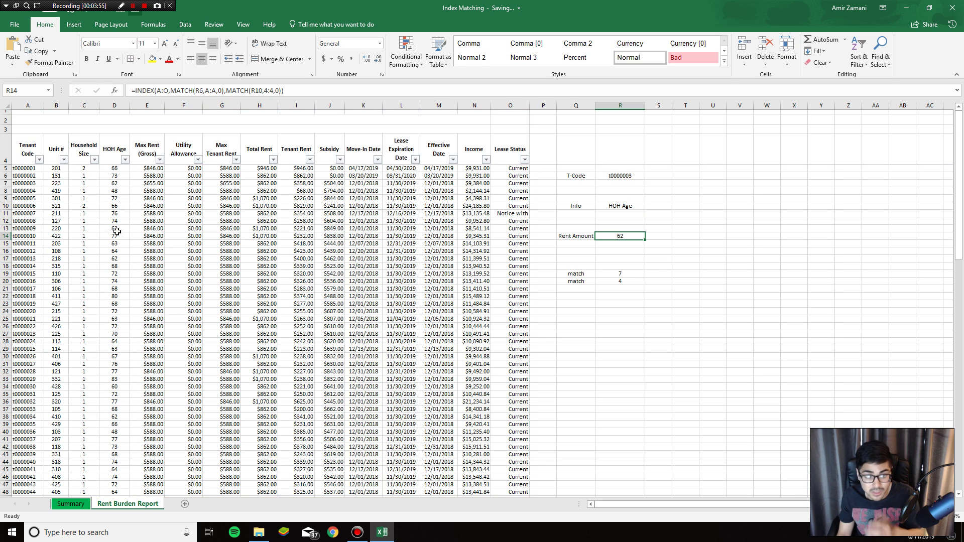
# Rewrite the R14 formula as an INDEX over A5:O38 with MATCH(R6,A5:A38,0) as the row number
pyautogui.doubleClick(609, 236)
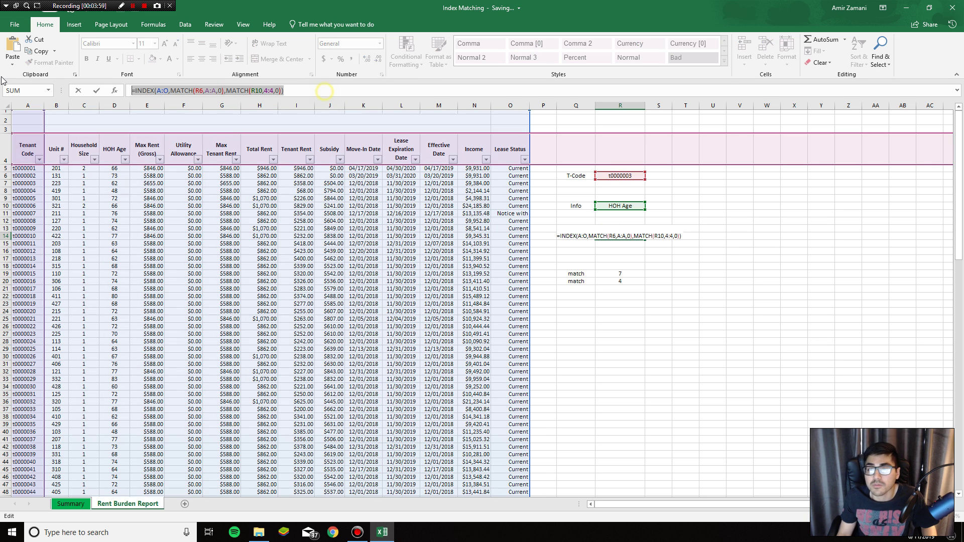
pyautogui.moveTo(286, 90); pyautogui.dragTo(2, 80)
pyautogui.write('=index(')
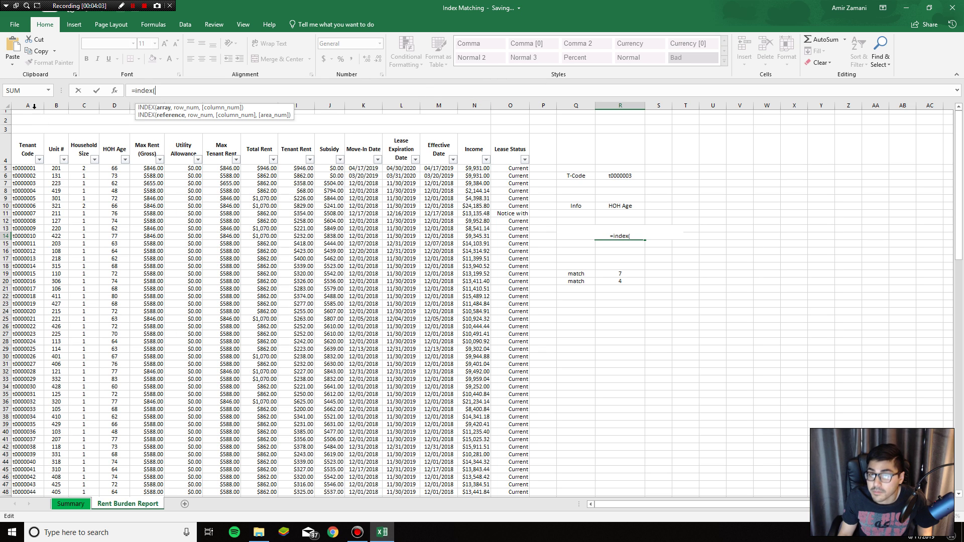
pyautogui.moveTo(25, 168); pyautogui.dragTo(500, 417)
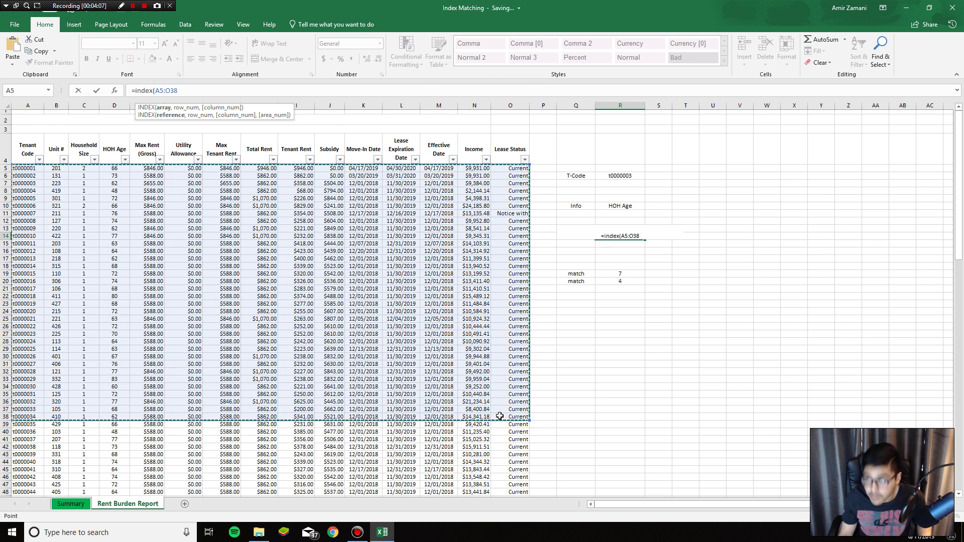
pyautogui.write(',match')
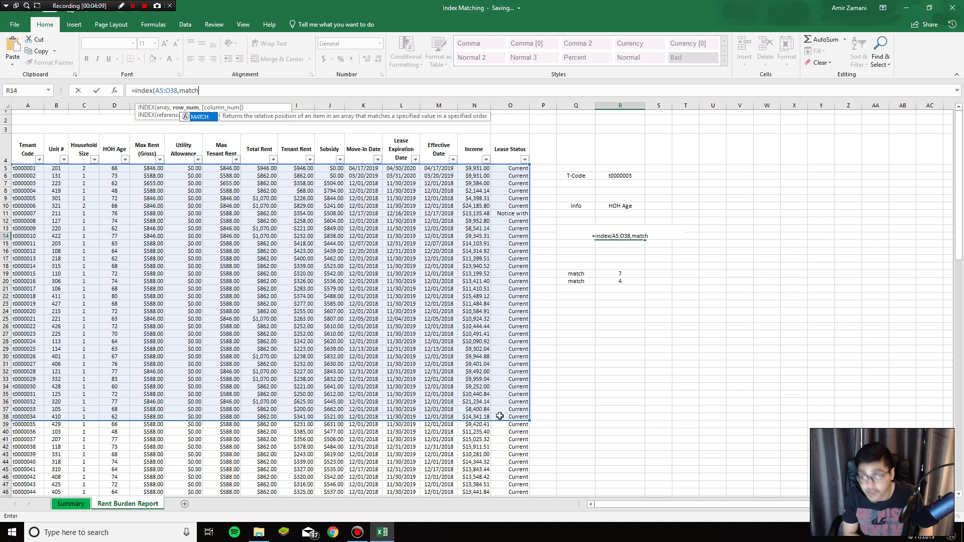
pyautogui.write('(')
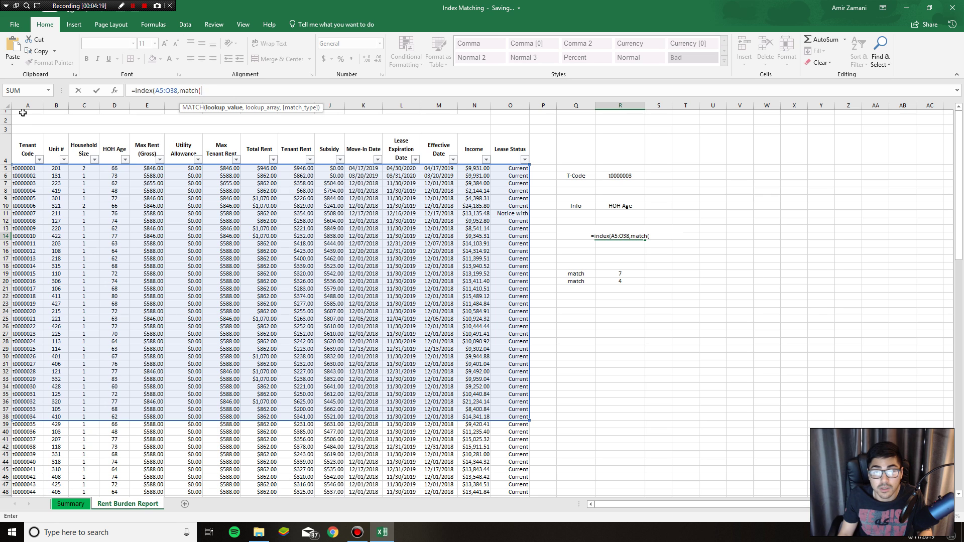
pyautogui.click(621, 177)
pyautogui.write(',')
pyautogui.moveTo(27, 168); pyautogui.dragTo(32, 418)
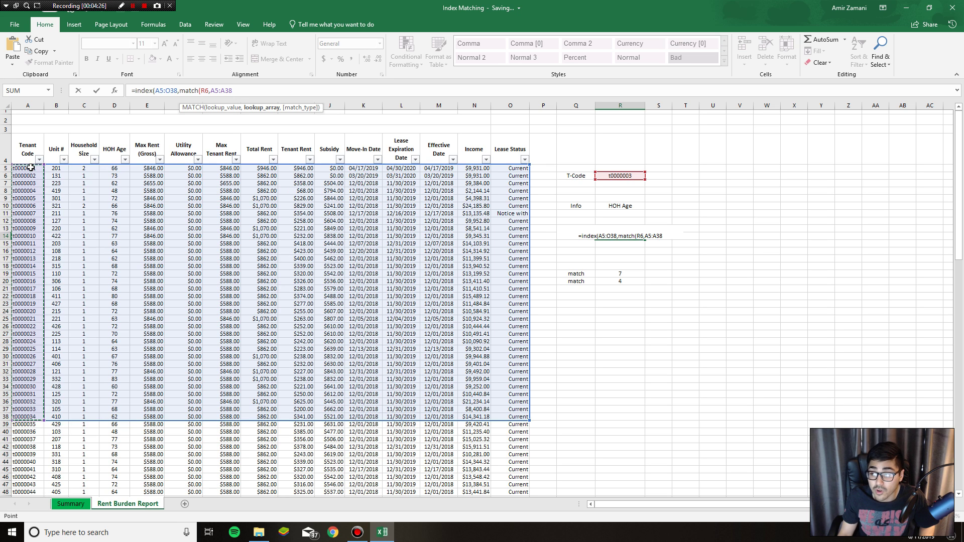
pyautogui.write(',0)')
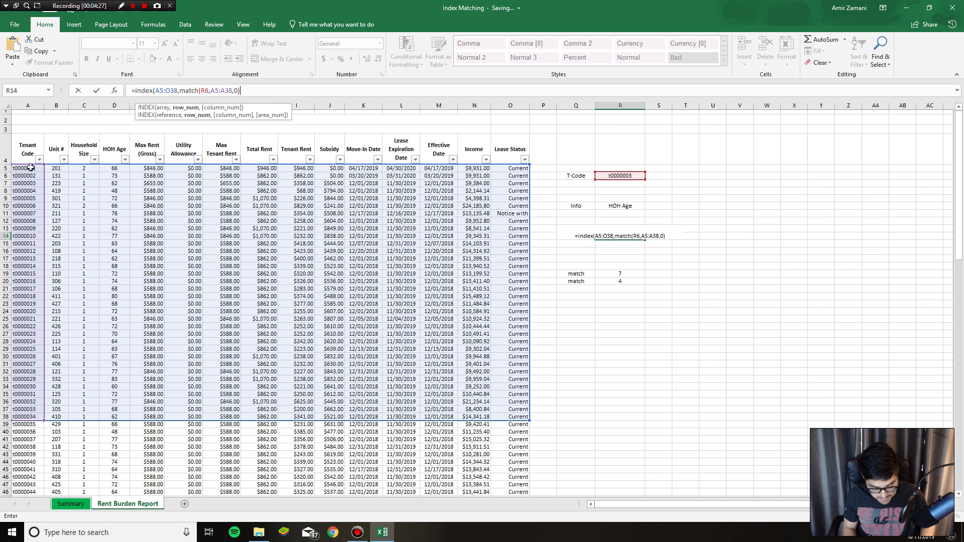
pyautogui.write(',')
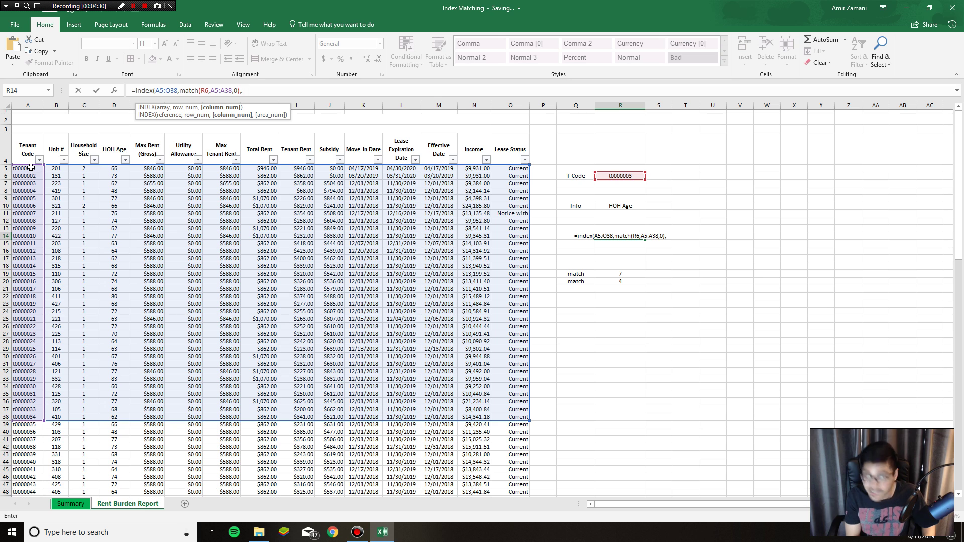
# Complete the new R14 formula with MATCH(R10,A4:O4,0) as the column number and accept the corrected closing parenthesis
pyautogui.write('match(')
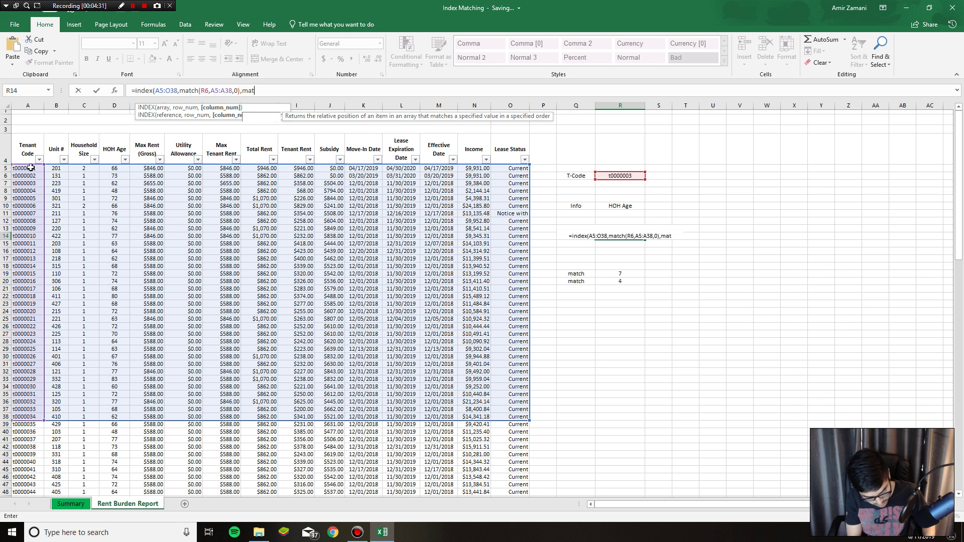
pyautogui.click(633, 206)
pyautogui.write(',')
pyautogui.moveTo(30, 155); pyautogui.dragTo(515, 147)
pyautogui.write(',0)')
pyautogui.press('Return')
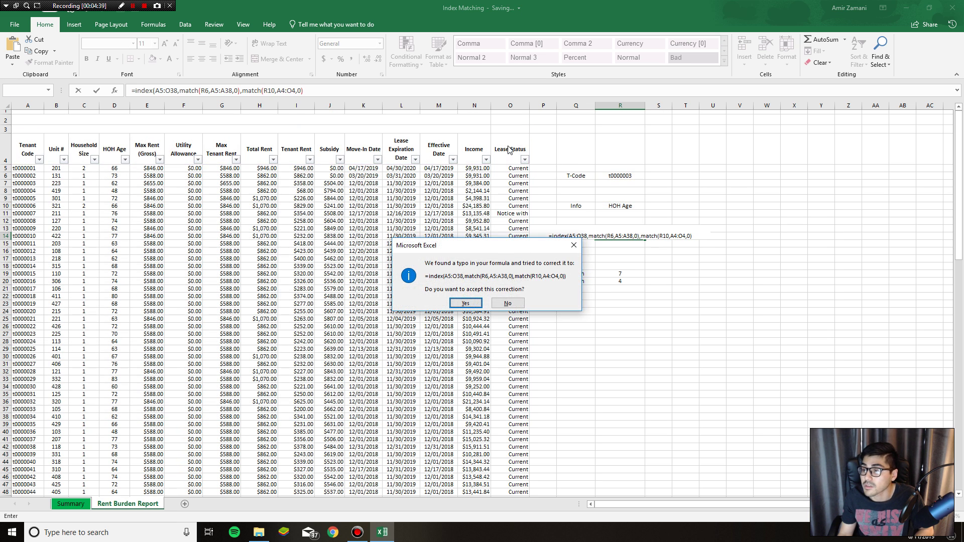
pyautogui.press('Return')
# Shift the tenant code lookup range in the R14 formula to A4:A37 to test misaligned ranges
pyautogui.click(621, 236)
pyautogui.doubleClick(621, 236)
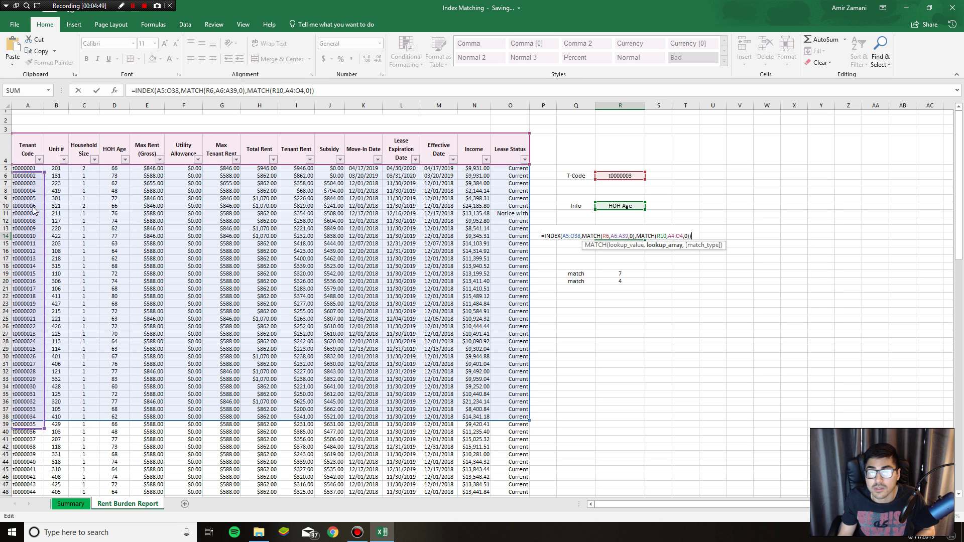
pyautogui.moveTo(35, 199); pyautogui.dragTo(35, 188)
pyautogui.press('Return')
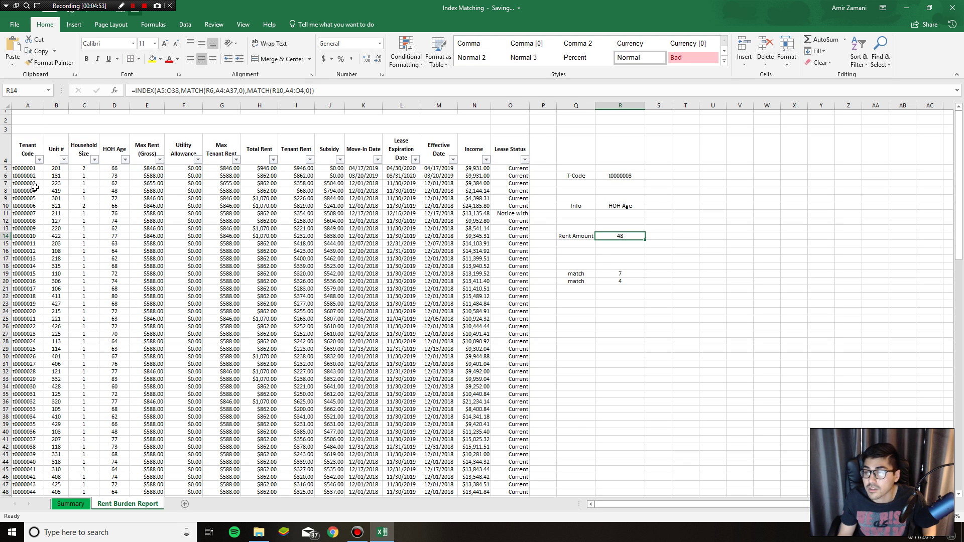
# Realign the tenant code lookup range in the R14 formula to A5:A38
pyautogui.doubleClick(657, 237)
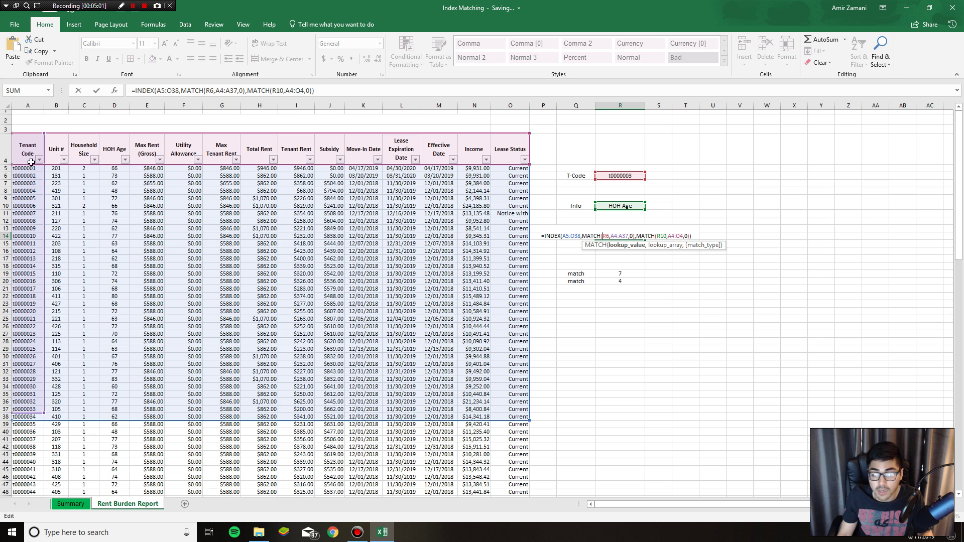
pyautogui.moveTo(40, 215); pyautogui.dragTo(43, 223)
pyautogui.press('Return')
pyautogui.press('Up')
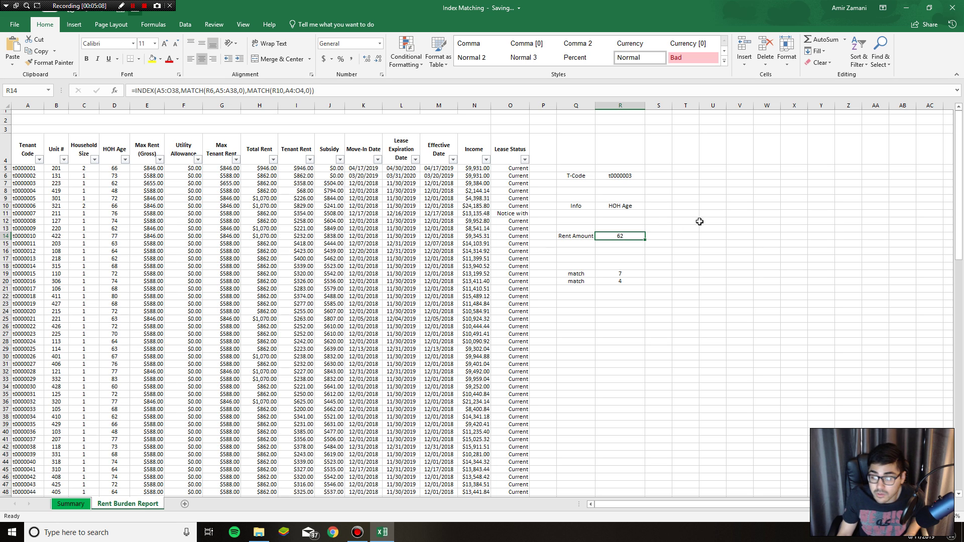
# Check the R14 result against the HOH Age in the row of the tenant code selected in R6
pyautogui.doubleClick(628, 175)
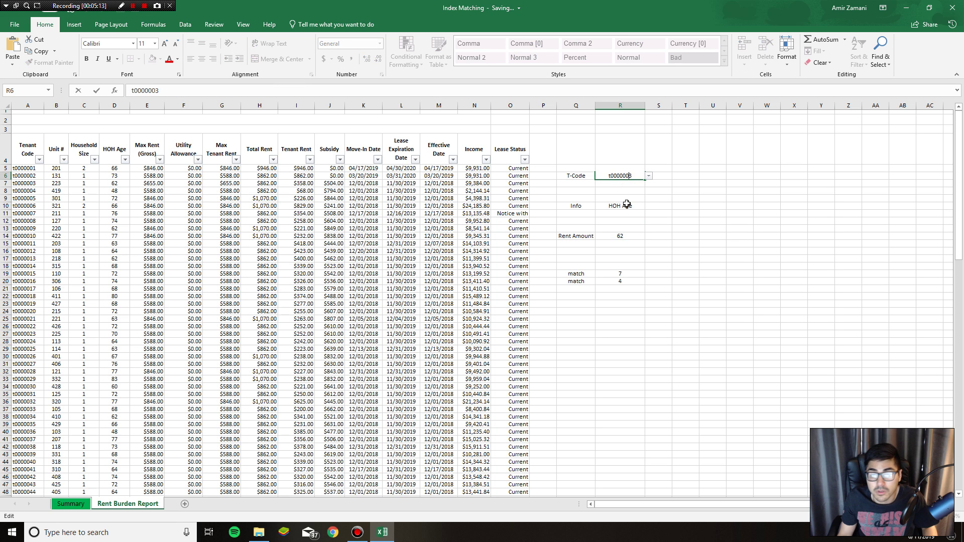
pyautogui.press('Escape')
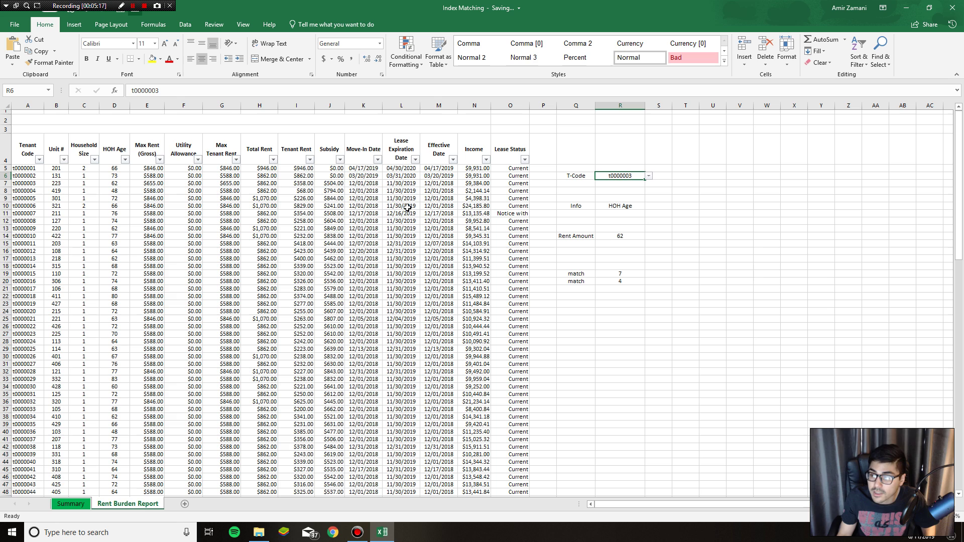
pyautogui.click(30, 184)
pyautogui.keyDown('ctrl'); pyautogui.click(115, 183); pyautogui.keyUp('ctrl')
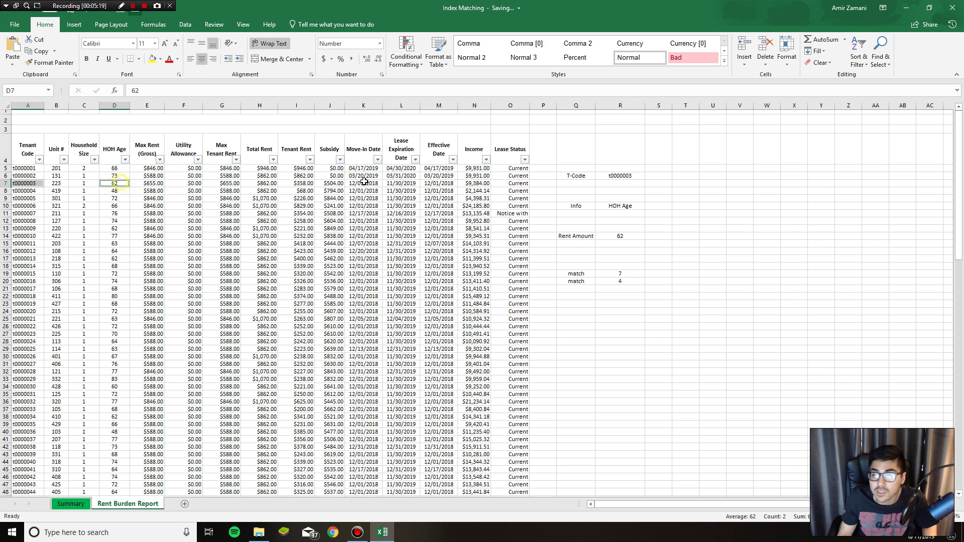
pyautogui.click(605, 235)
# Test the R14 formula by choosing different tenant codes in R6 and reviewing the formula's referenced ranges
pyautogui.click(634, 176)
pyautogui.click(649, 176)
pyautogui.click(643, 217)
pyautogui.click(649, 176)
pyautogui.click(629, 205)
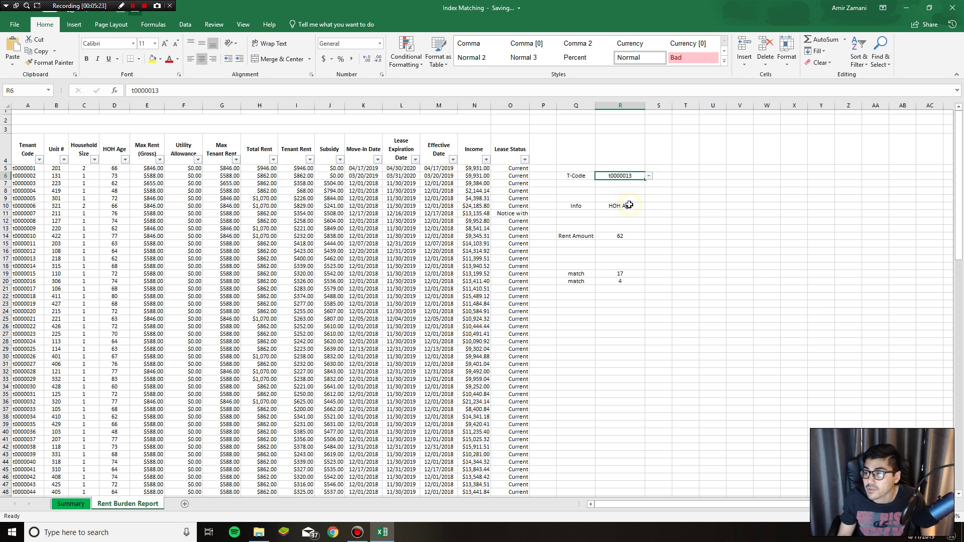
pyautogui.click(626, 236)
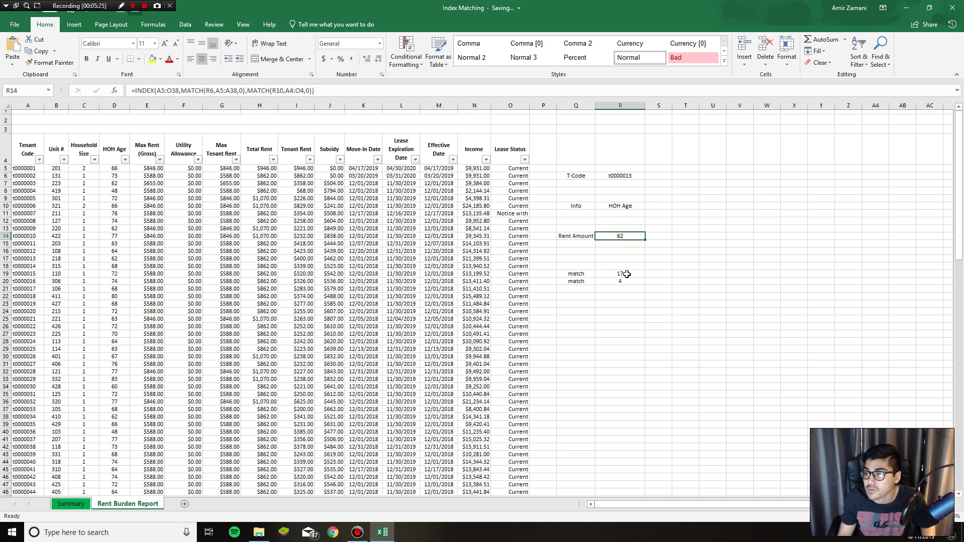
pyautogui.doubleClick(626, 236)
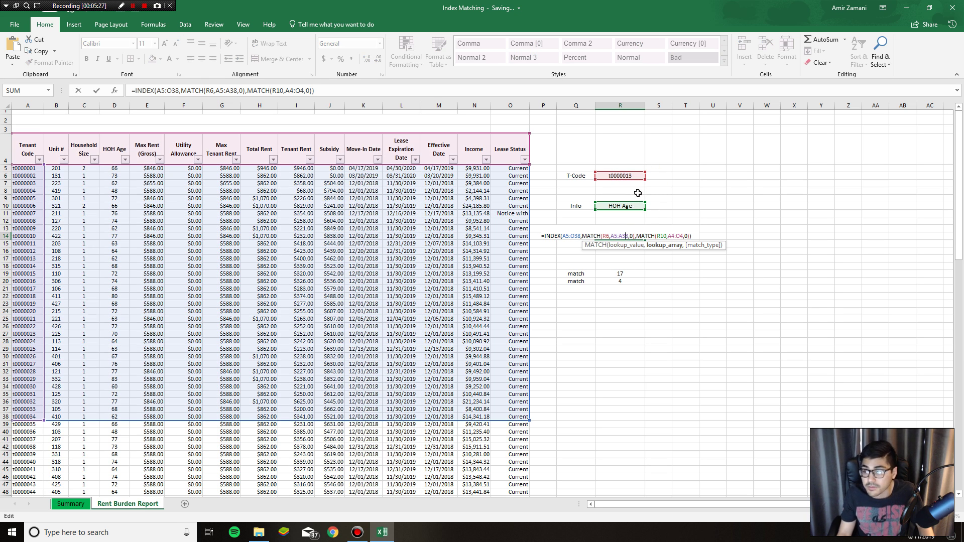
pyautogui.press('Escape')
pyautogui.click(628, 176)
pyautogui.click(649, 176)
pyautogui.click(643, 219)
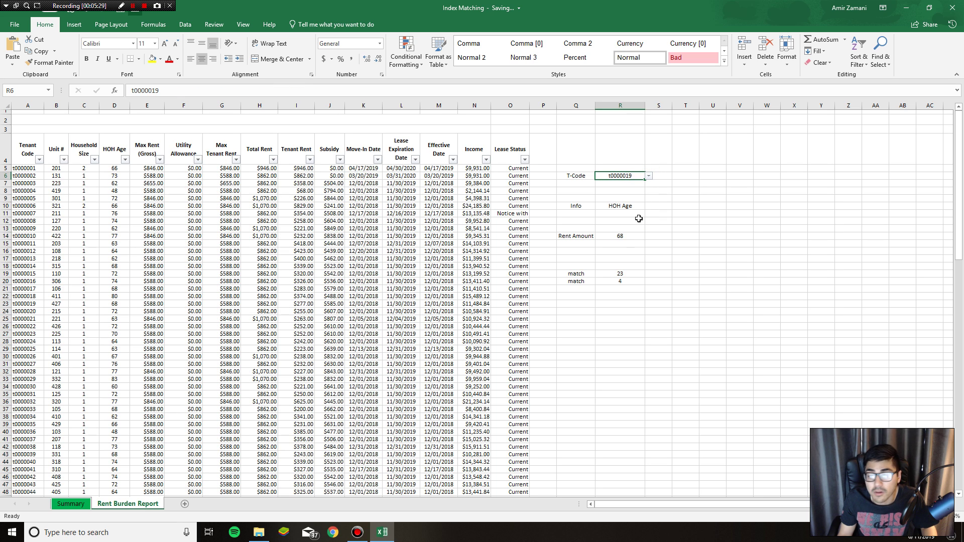